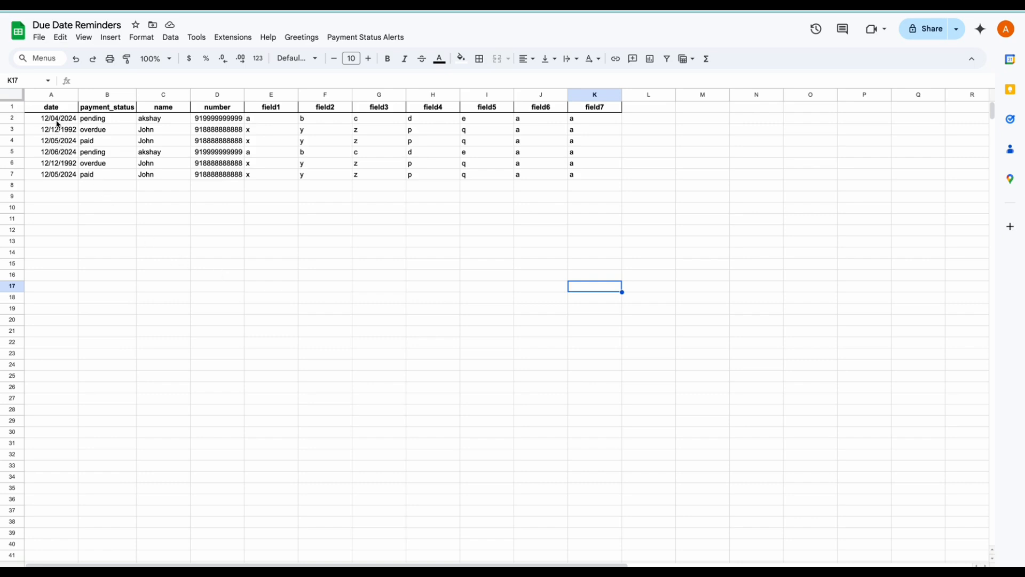
- Look over the date, payment_status, name, number and field1 to field7 data in the Due Date Reminders sheet
left_click_drag(59, 121, 59, 171)
left_click_drag(107, 120, 107, 182)
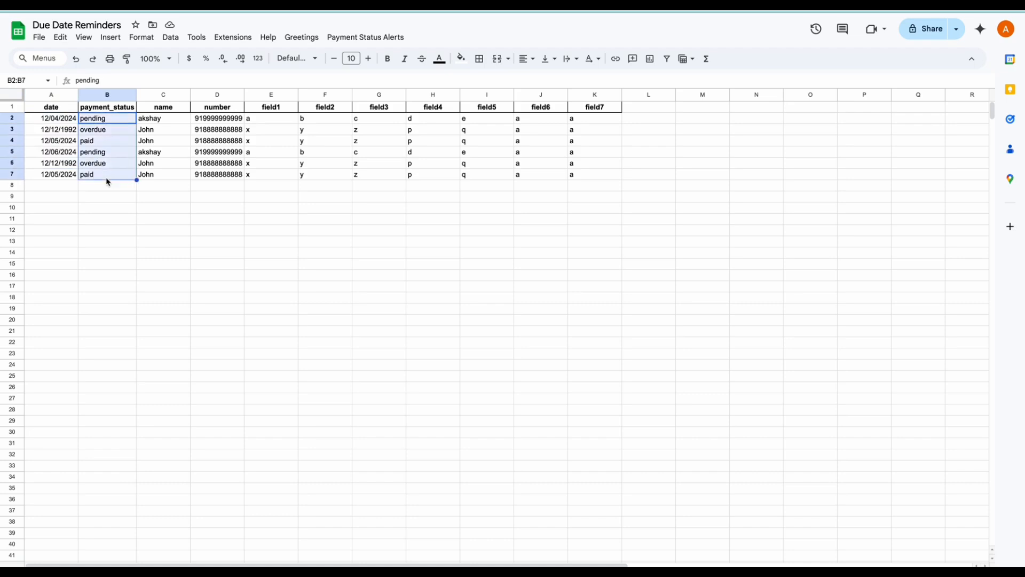
left_click(242, 251)
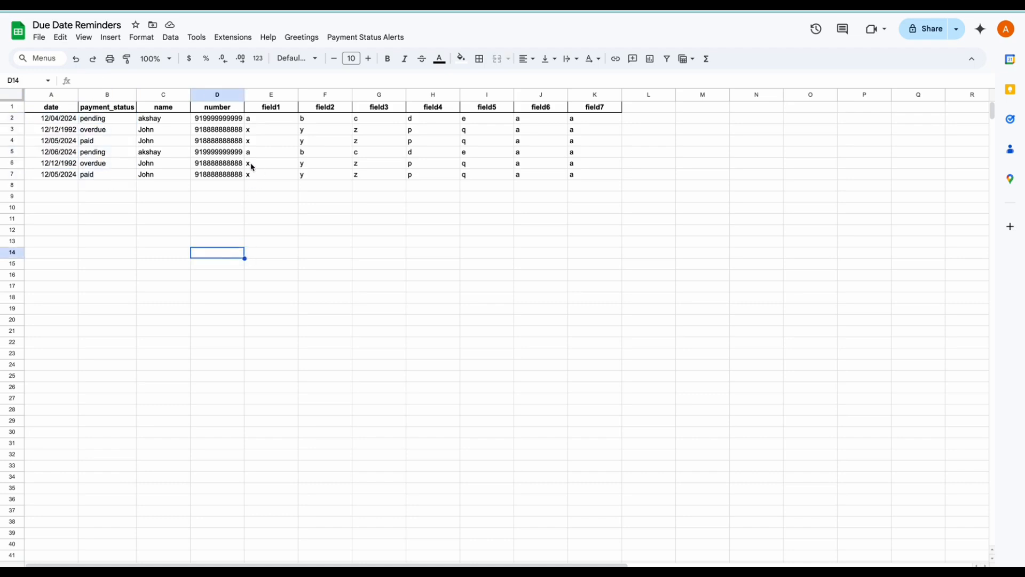
left_click_drag(165, 125, 233, 175)
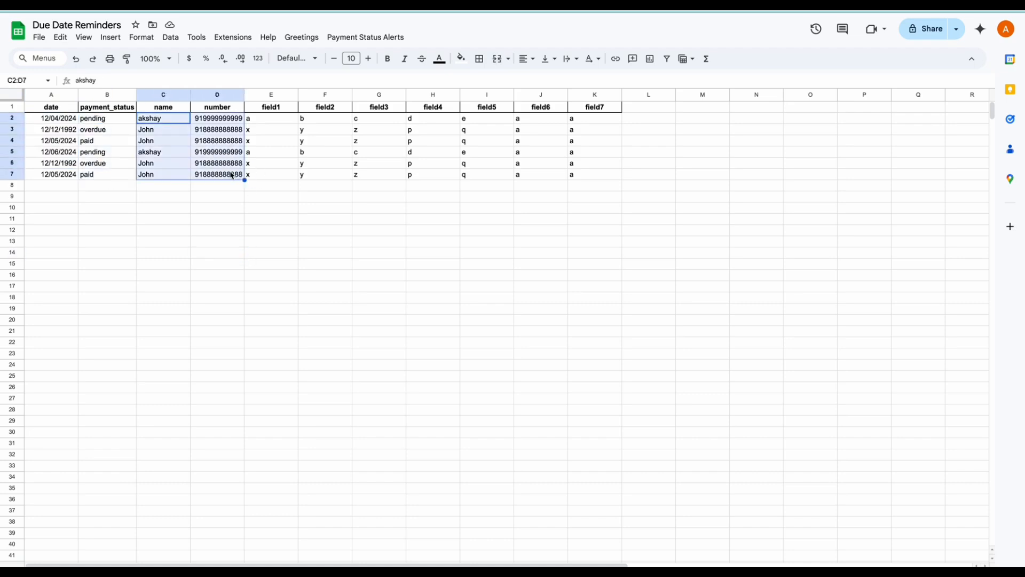
left_click_drag(286, 121, 593, 179)
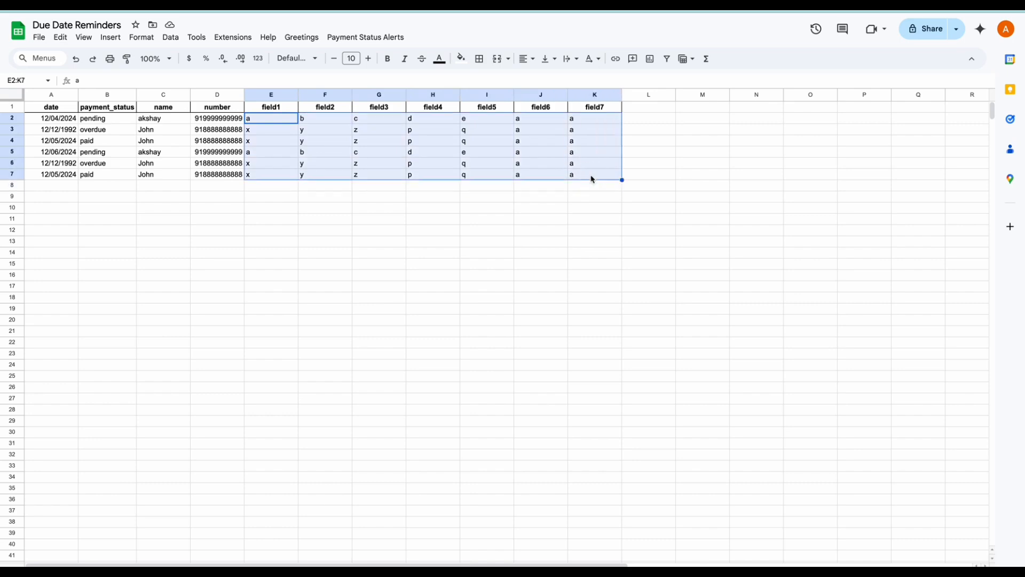
left_click(459, 242)
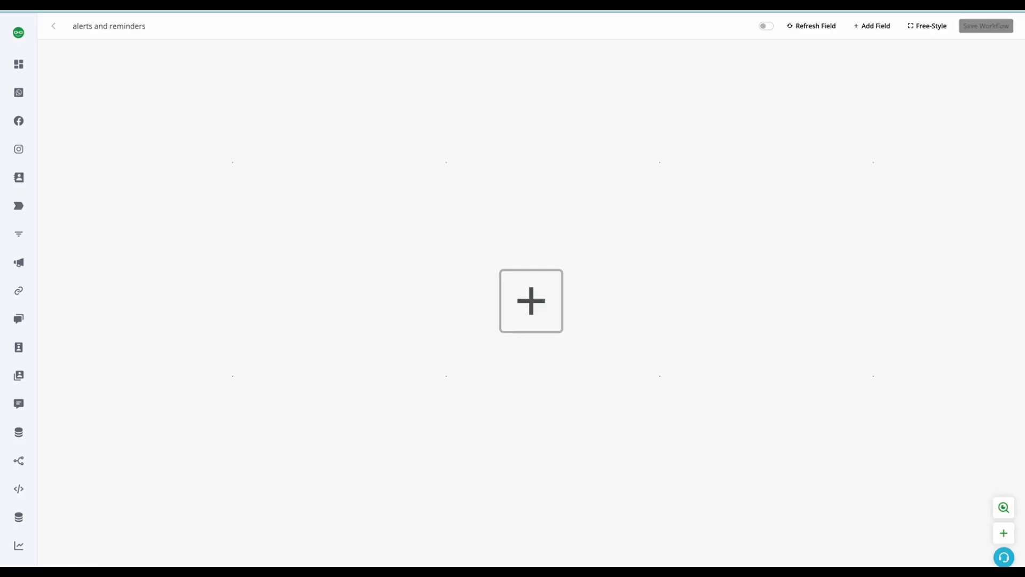
- Switch to the workflow builder and add a Webhook as the first step of the alerts and reminders workflow
left_click(531, 320)
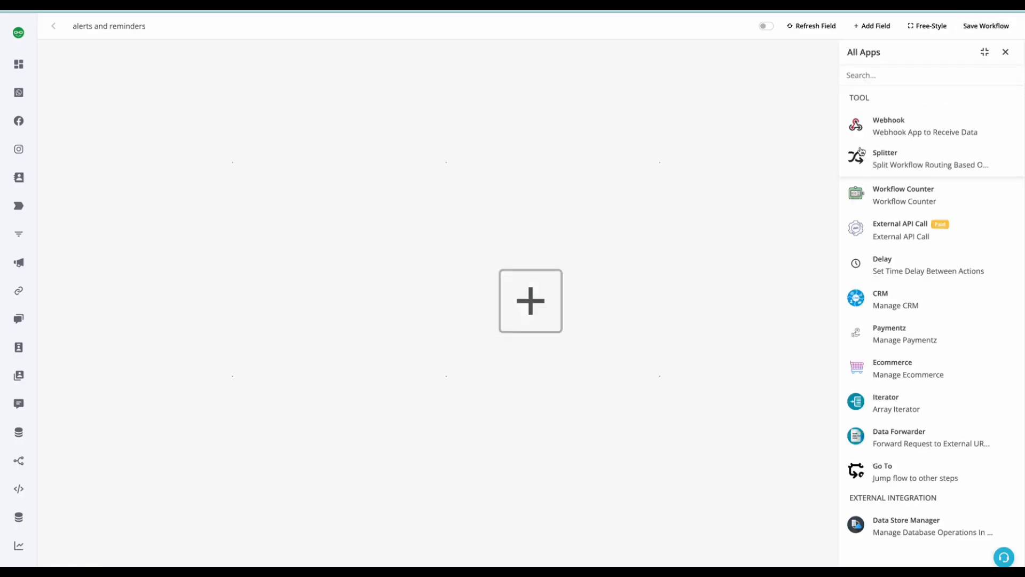
left_click(875, 127)
left_click(876, 130)
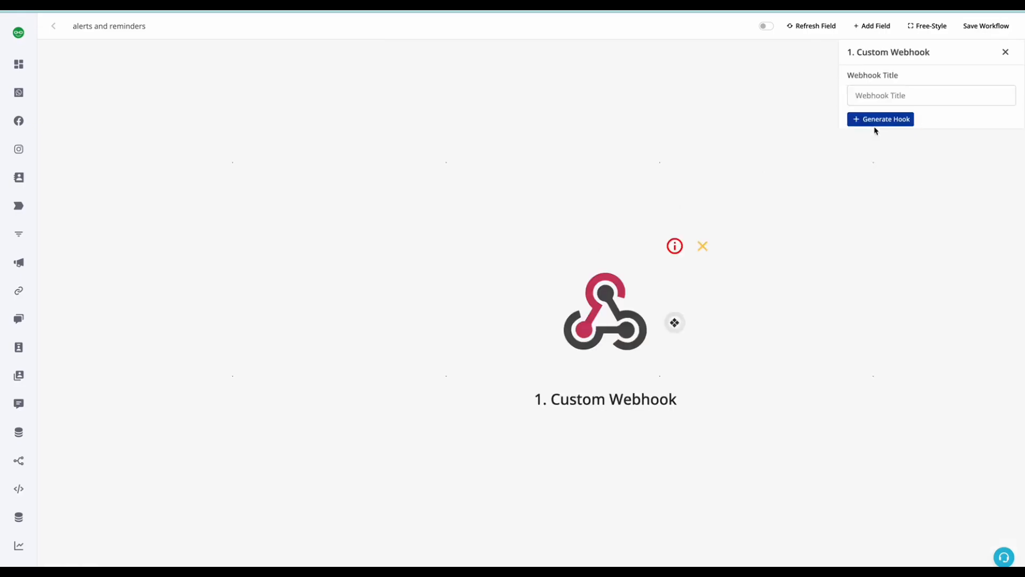
- Title the custom webhook "test", generate its hook and copy the webhook URL
left_click(854, 89)
type("test")
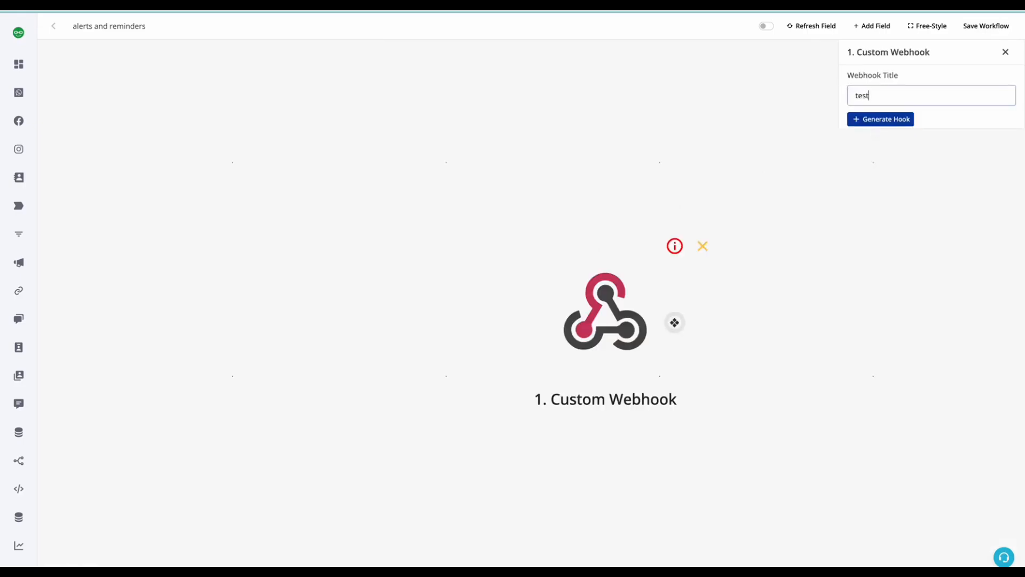
left_click(900, 118)
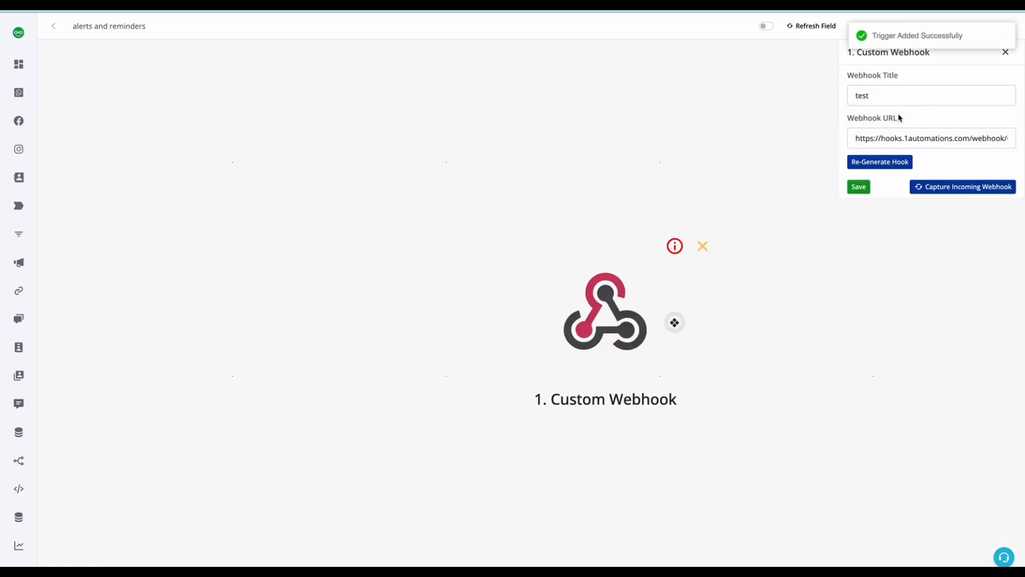
left_click(902, 137)
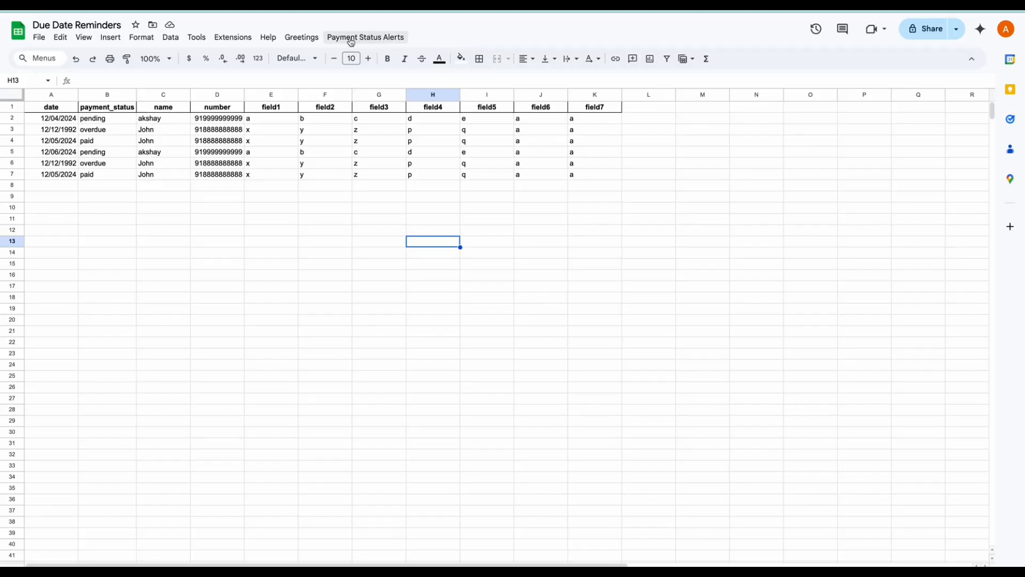
- Switch to Google Sheets and paste the copied webhook URL into the Payment Status Alerts settings
left_click(351, 39)
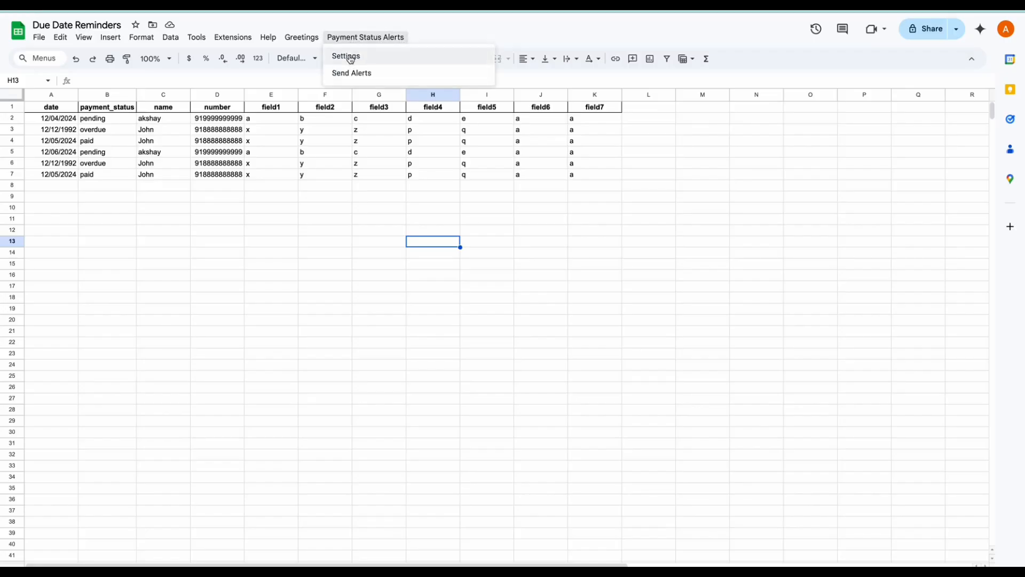
left_click(351, 57)
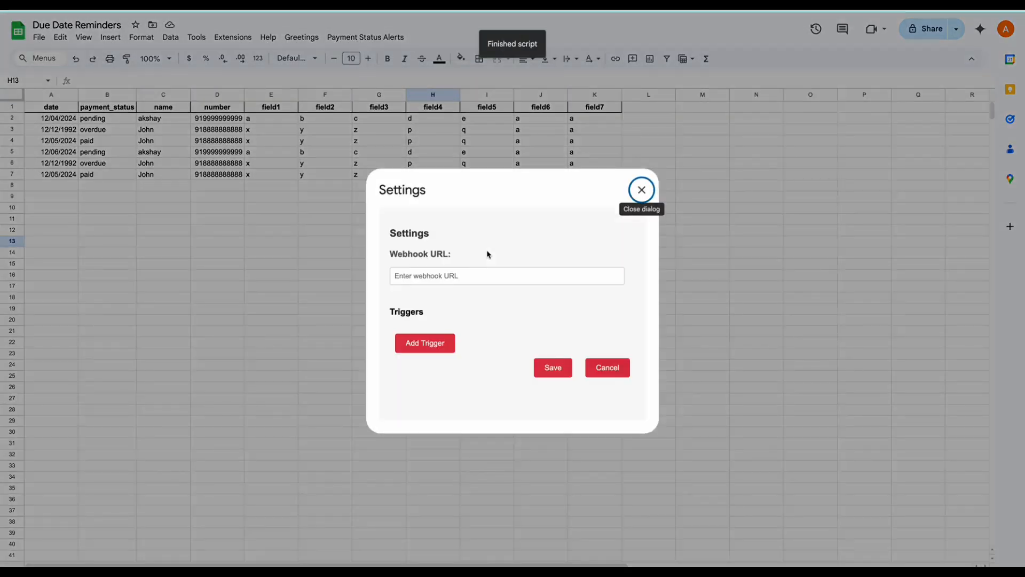
left_click(483, 276)
key("ctrl+v")
left_click(533, 314)
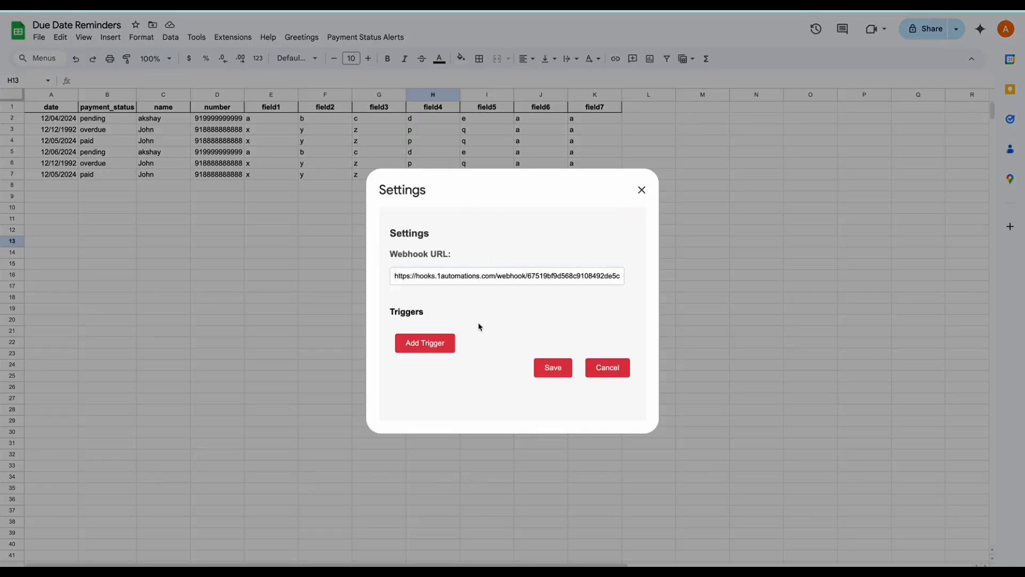
- Add a trigger in the alert settings with the payment status "pending"
left_click(421, 345)
scroll(421, 345, "down", 2)
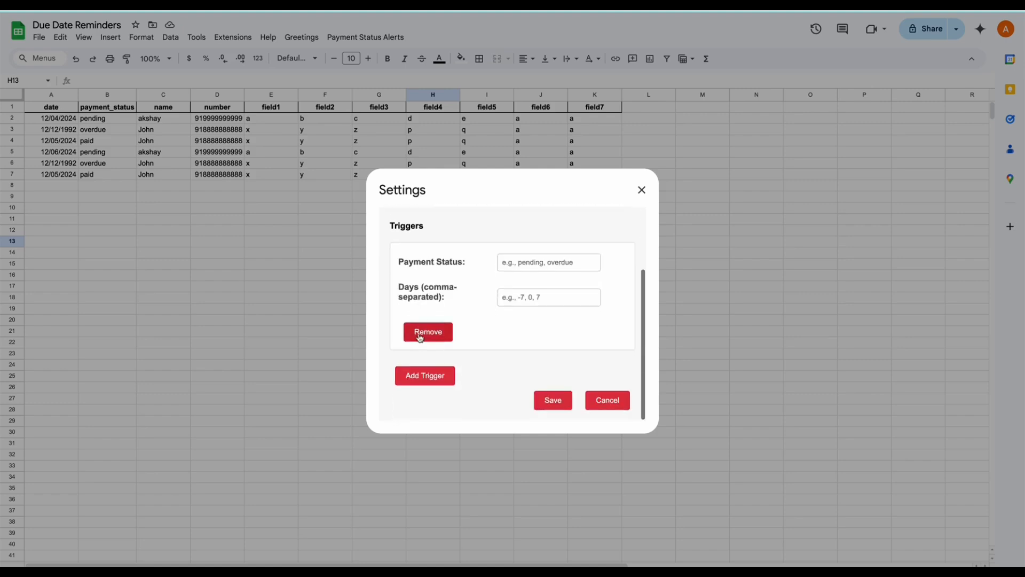
left_click_drag(399, 260, 470, 261)
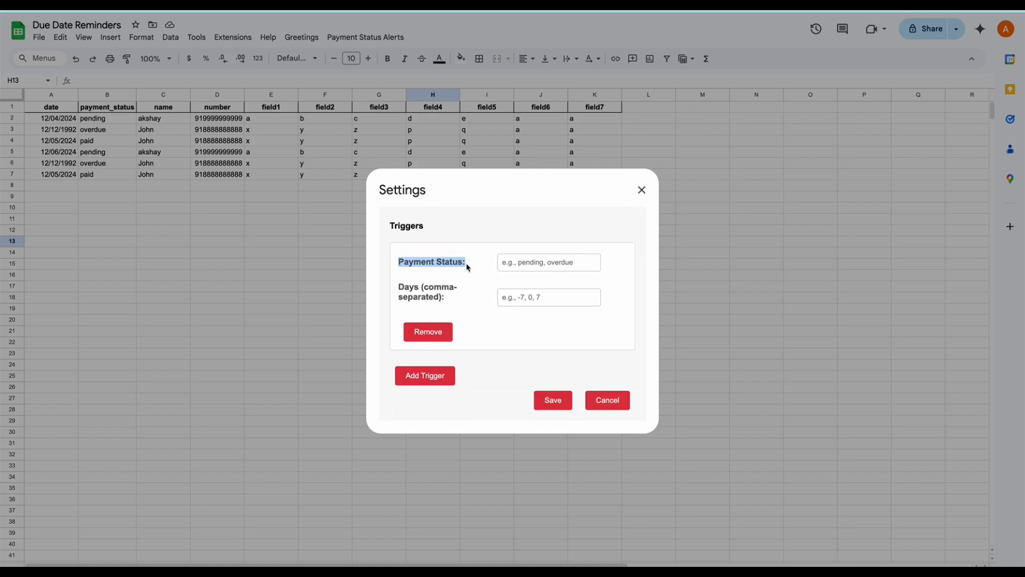
left_click_drag(402, 289, 421, 288)
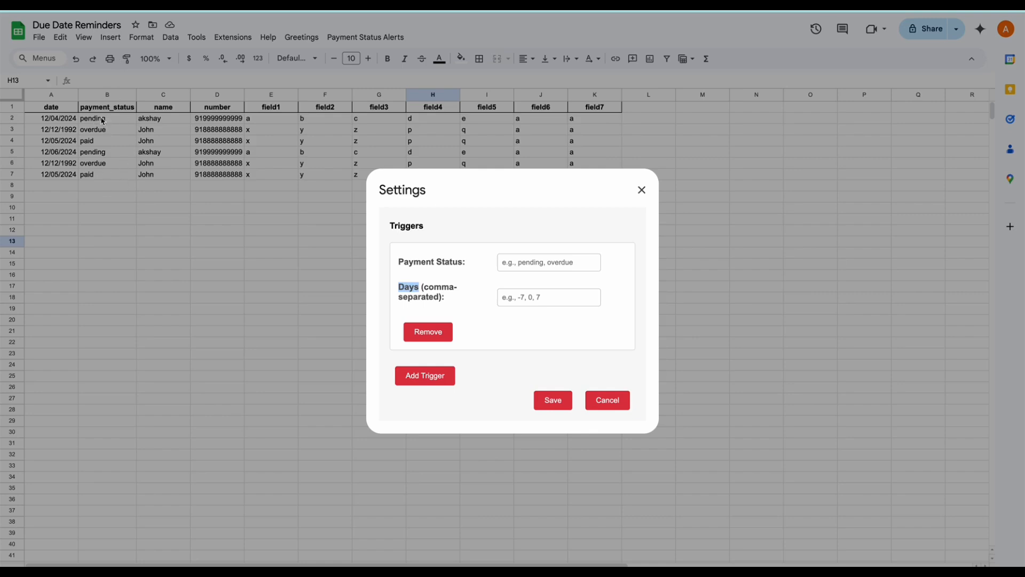
left_click(566, 265)
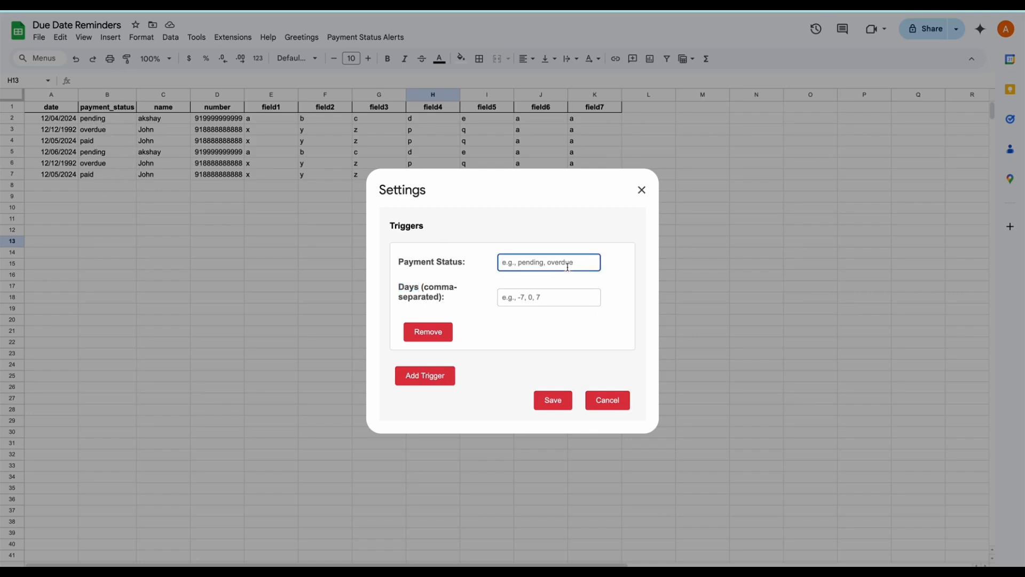
type("pending")
left_click_drag(556, 268, 458, 264)
- Set the pending trigger's days to 1,0,-1
left_click(521, 300)
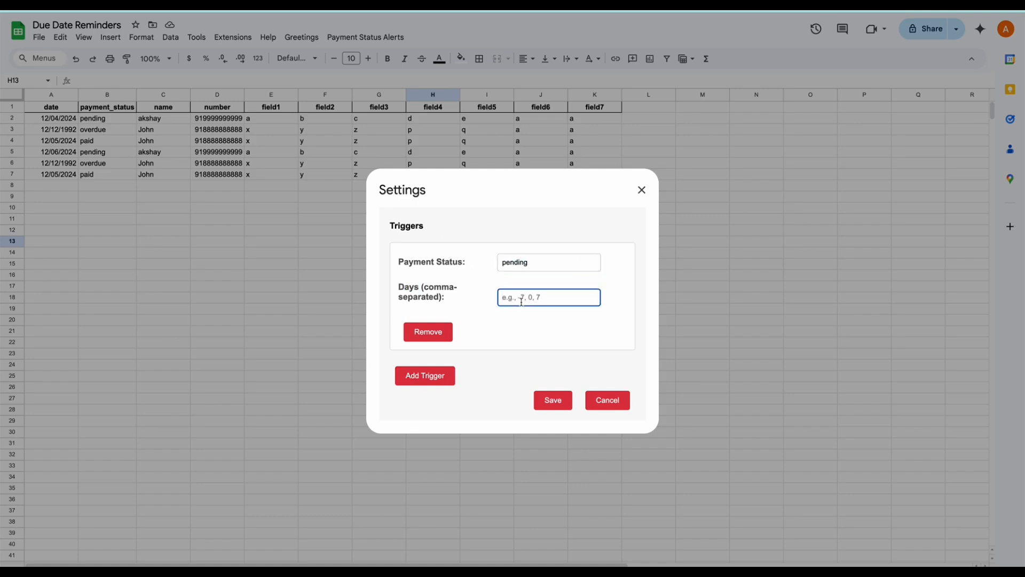
type("1")
double_click(500, 298)
left_click(518, 297)
left_click_drag(522, 299, 514, 299)
left_click(518, 299)
left_click(513, 297)
left_click(513, 317)
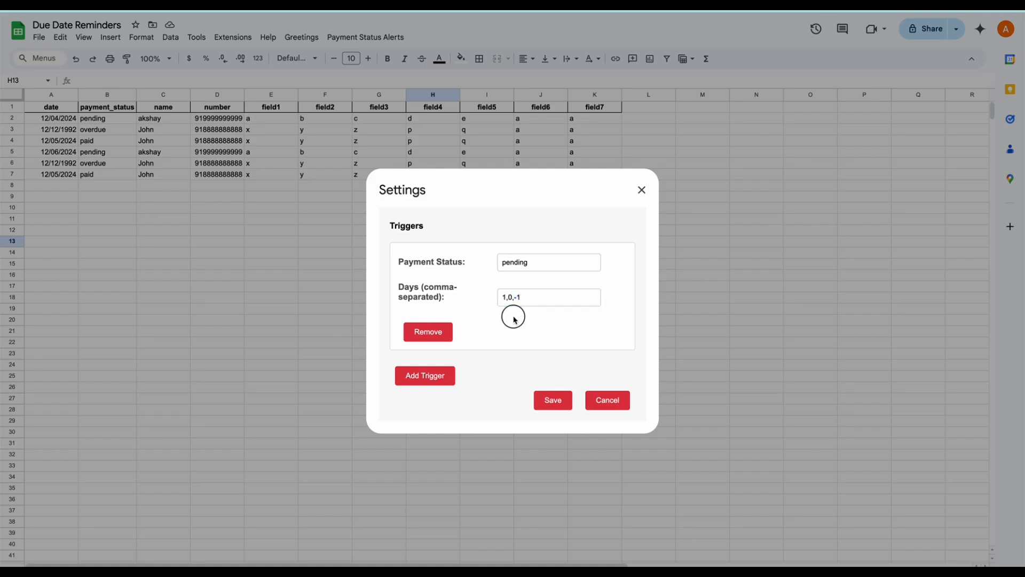
- Add a second trigger with payment status "overdue" and days set to -5
left_click(453, 370)
scroll(440, 380, "down", 2)
left_click(511, 278)
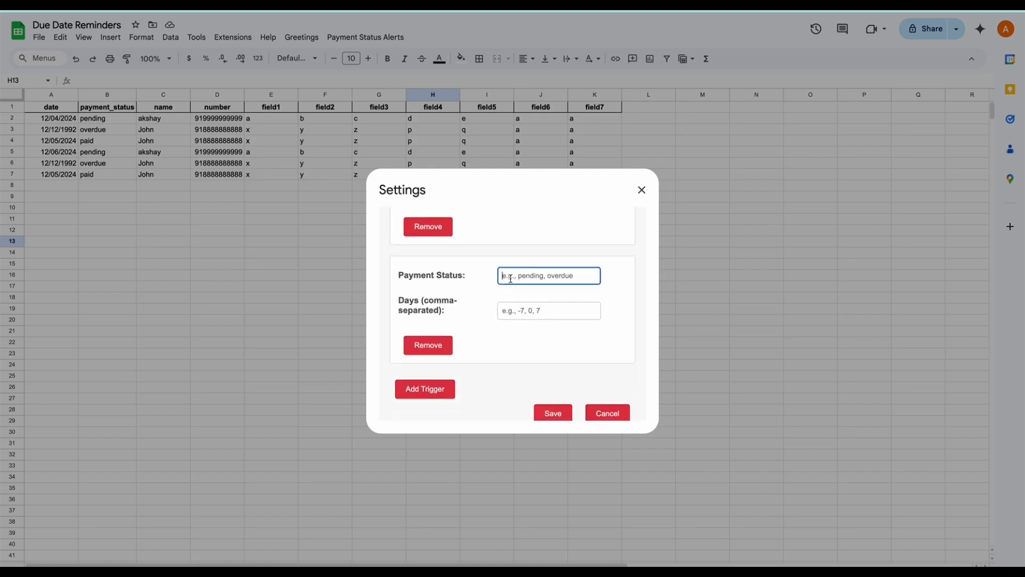
type("overdue")
left_click(528, 309)
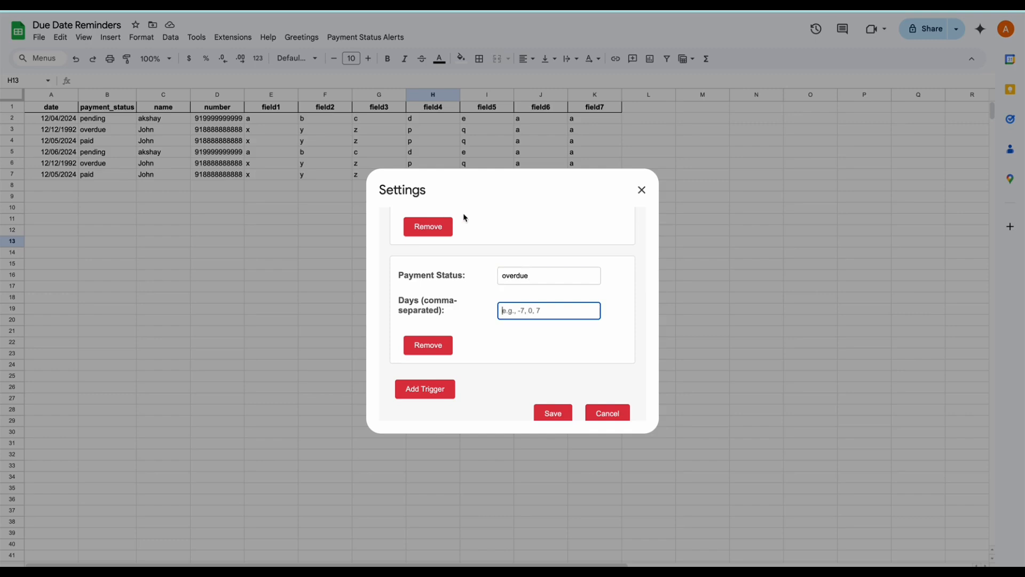
type("5")
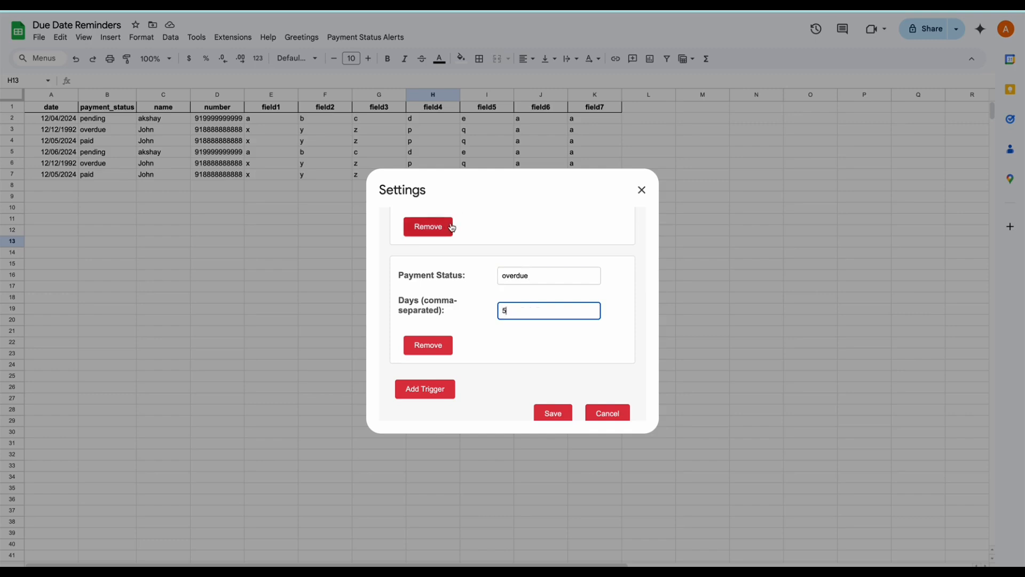
left_click_drag(516, 307, 481, 313)
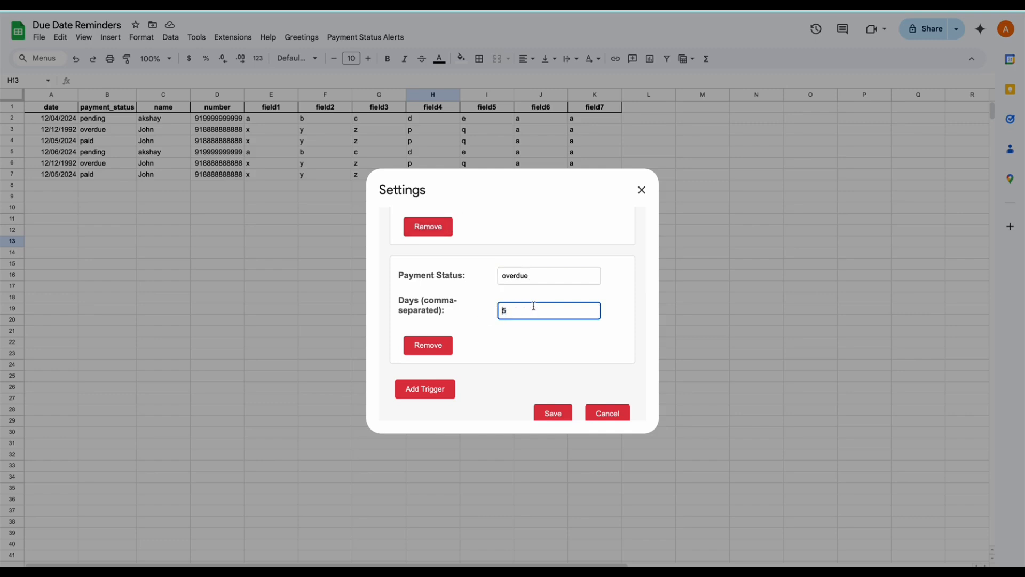
type("-")
left_click_drag(524, 310, 485, 314)
left_click(528, 345)
- Add a third trigger with payment status "paid" and days set to 0
left_click(425, 389)
scroll(488, 357, "down", 2)
left_click(535, 322)
type("paid")
left_click(531, 355)
type("0")
left_click(525, 392)
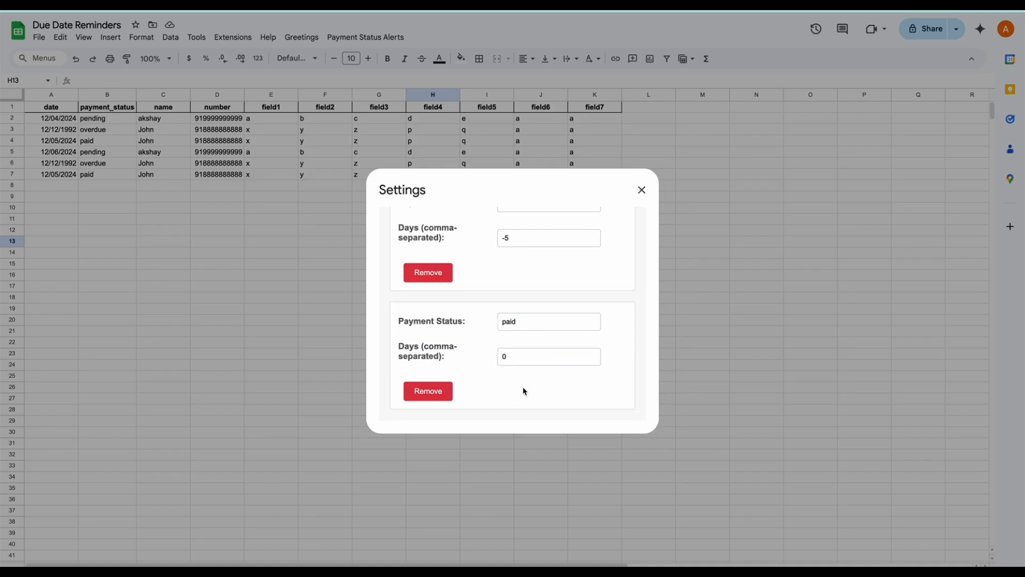
- Check the paid trigger's status and days, and save the alert settings
left_click_drag(522, 321, 460, 321)
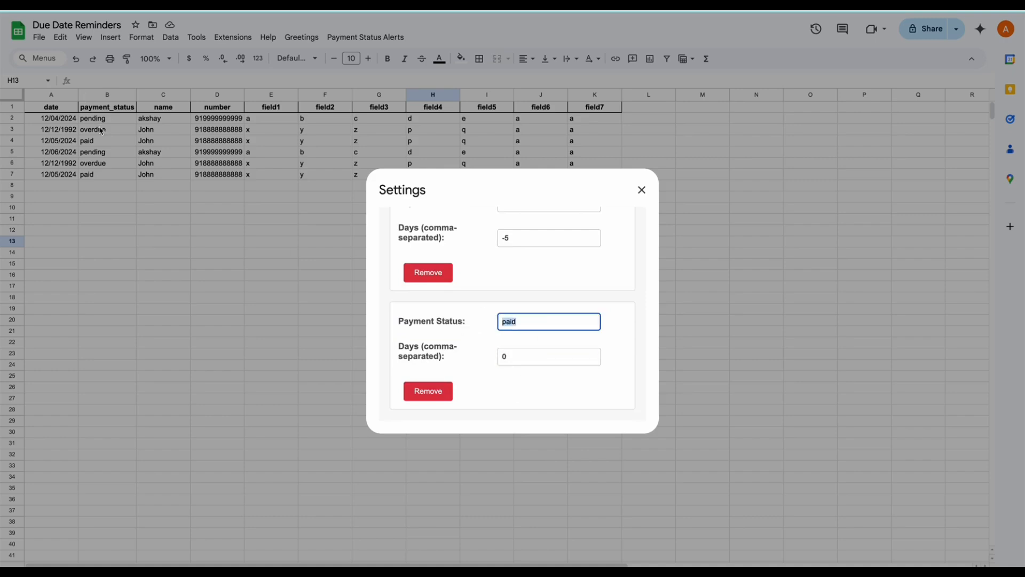
left_click(526, 321)
left_click_drag(512, 356, 473, 363)
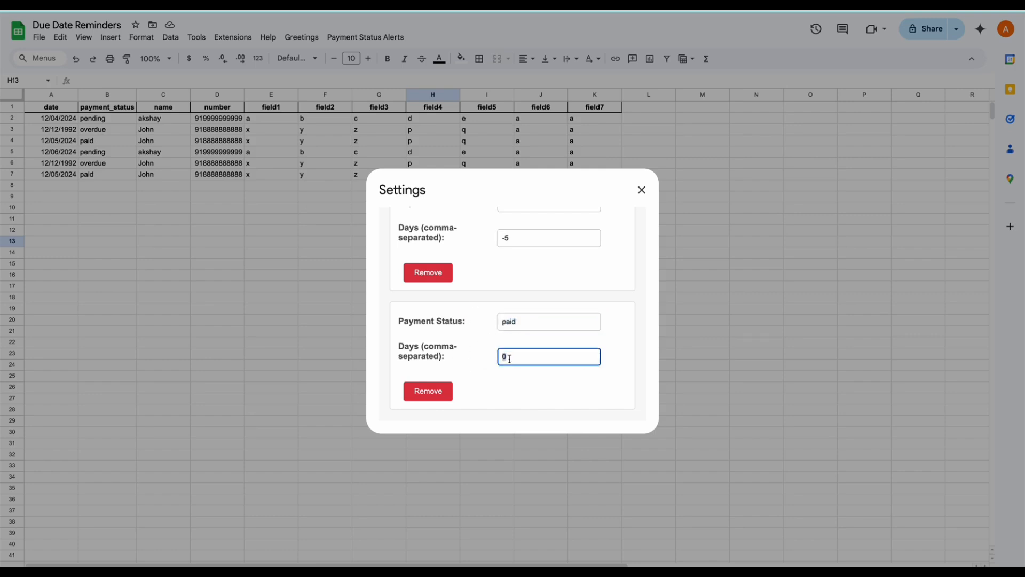
scroll(510, 359, "down", 1)
left_click(550, 400)
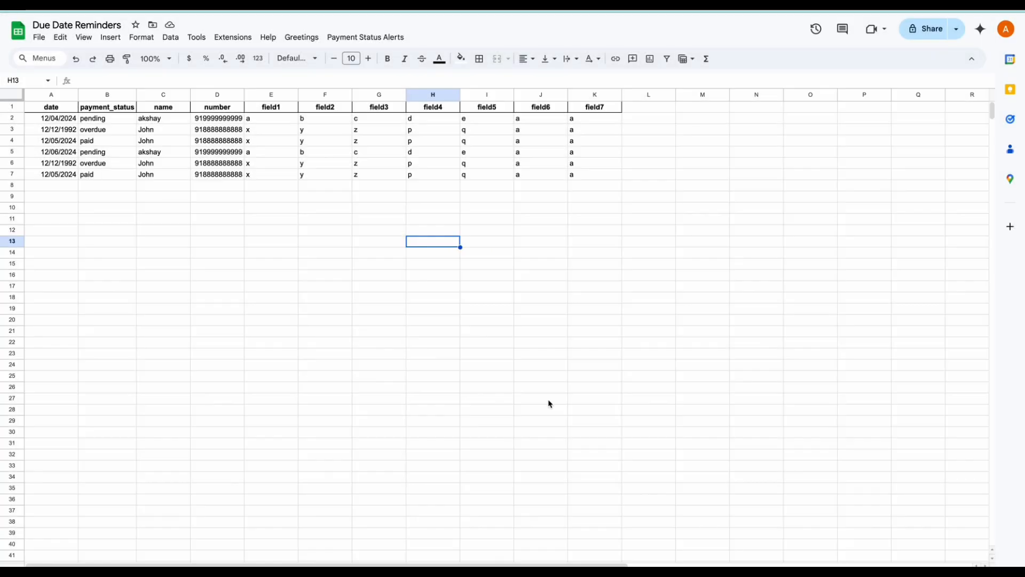
- Reopen the Payment Status Alerts settings and review the saved webhook URL and all triggers
left_click(342, 37)
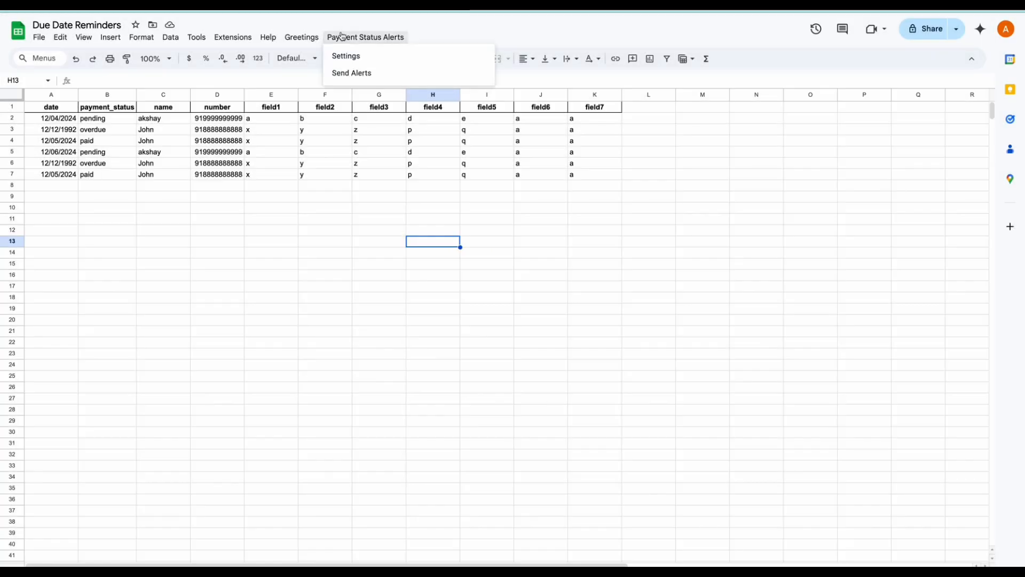
left_click(345, 55)
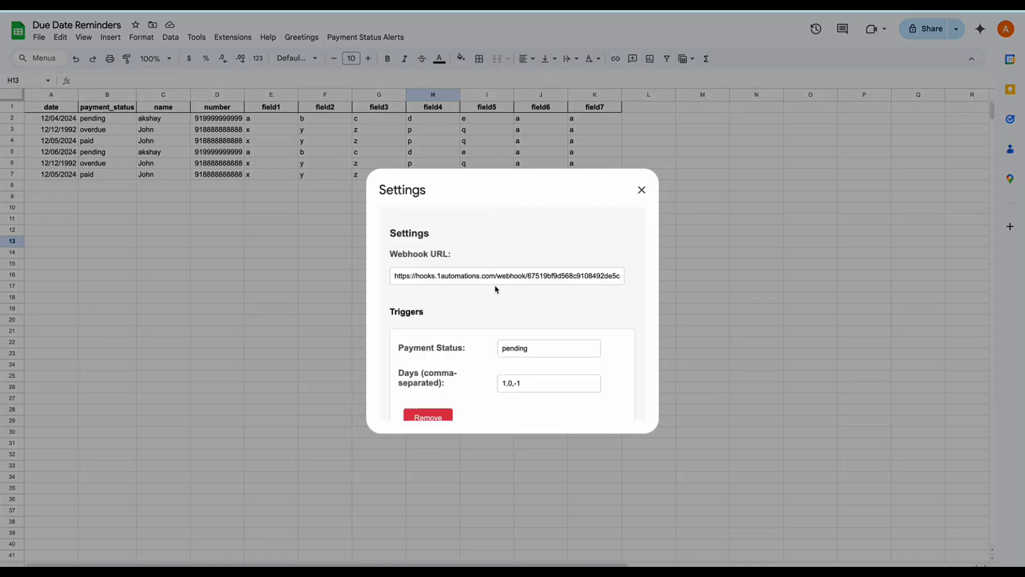
scroll(496, 290, "down", 10)
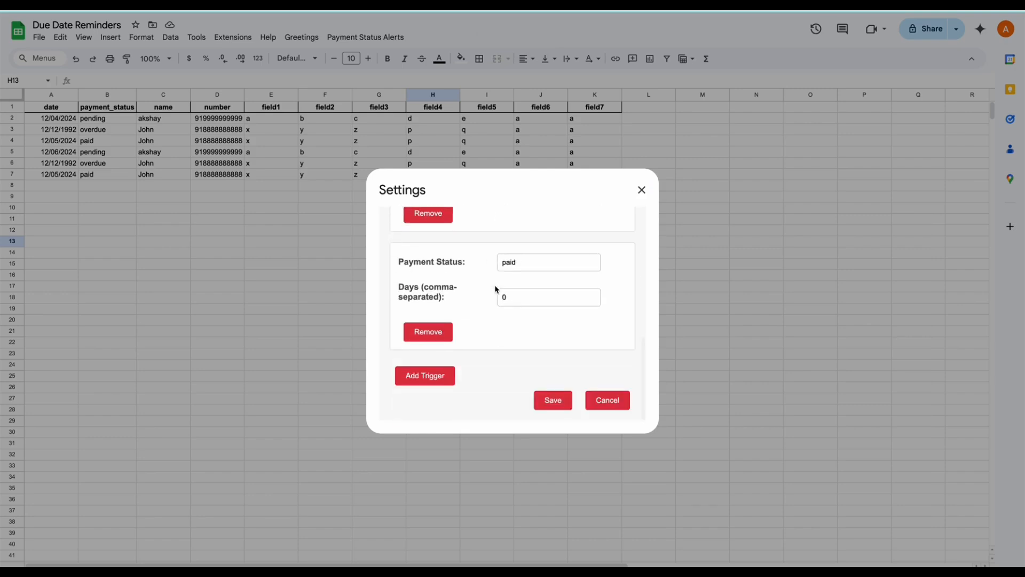
scroll(495, 289, "up", 10)
scroll(495, 289, "down", 10)
scroll(496, 290, "up", 10)
scroll(495, 290, "down", 3)
scroll(496, 290, "down", 1)
scroll(470, 348, "up", 4)
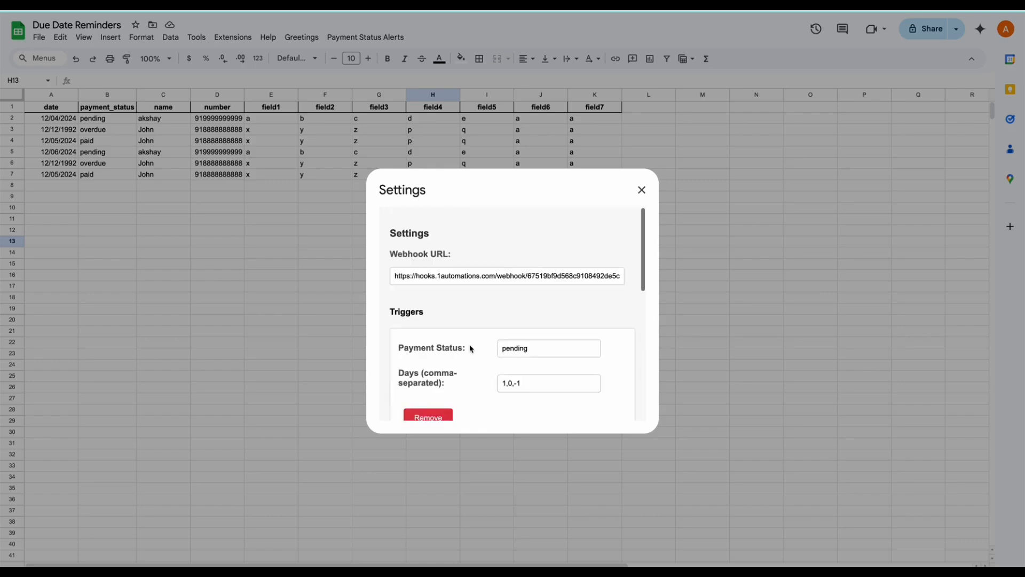
- Examine the payment status and days entered for the pending trigger, comparing them with the other triggers
scroll(475, 351, "down", 1)
left_click(545, 297)
left_click_drag(545, 297, 495, 297)
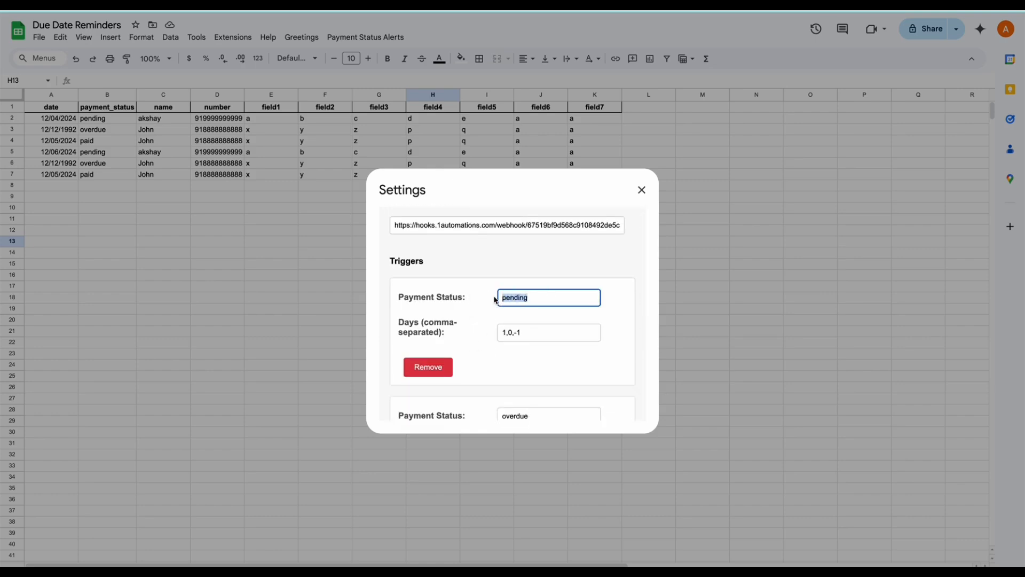
scroll(528, 328, "down", 4)
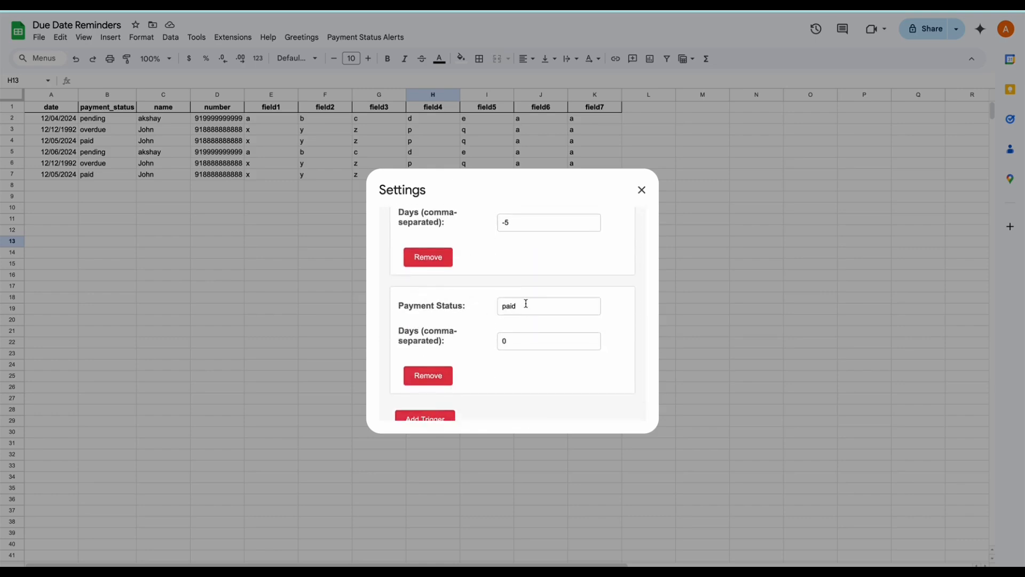
scroll(526, 303, "up", 3)
scroll(526, 304, "up", 1)
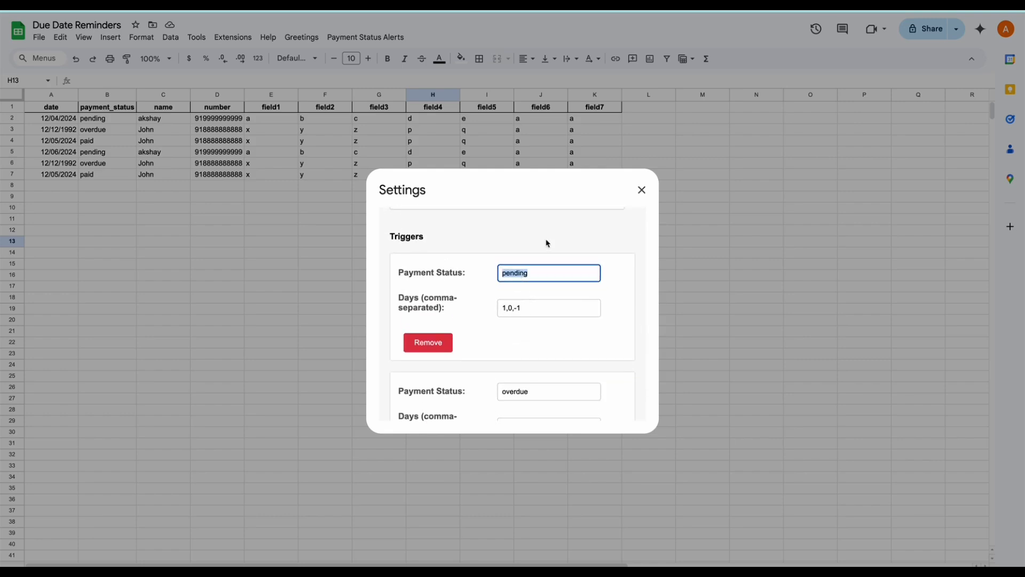
mouse_move(508, 313)
left_mouse_down()
mouse_move(498, 312)
mouse_move(527, 308)
mouse_move(514, 307)
left_mouse_up()
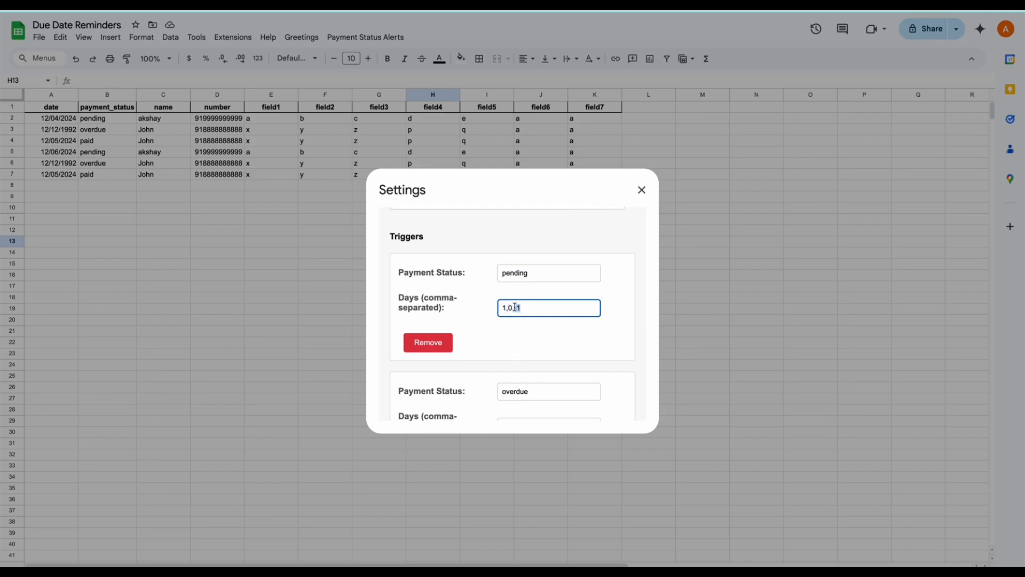
- Close the alert settings and start capturing incoming webhook data in the alerts and reminders workflow
left_click(650, 193)
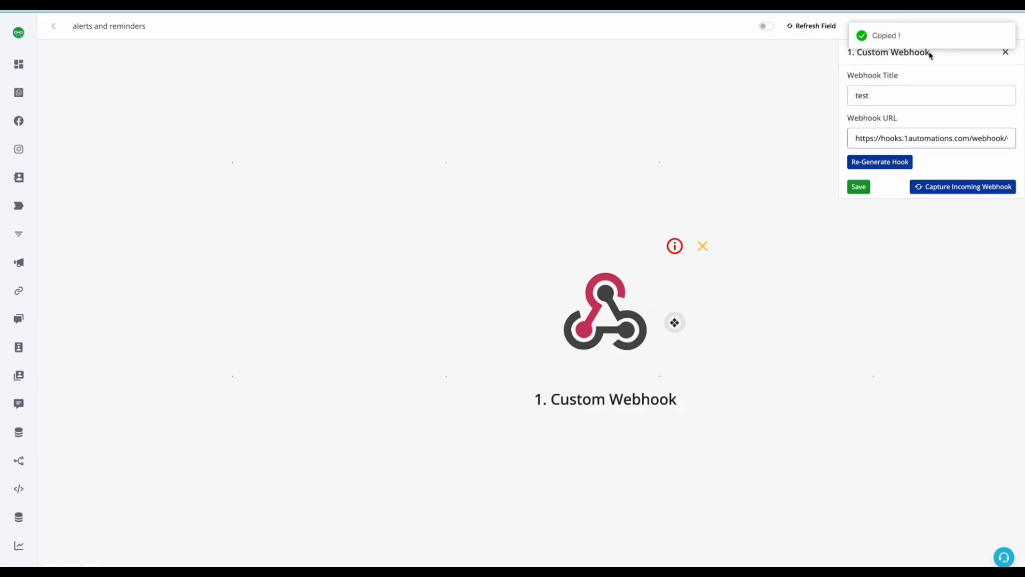
left_click(939, 188)
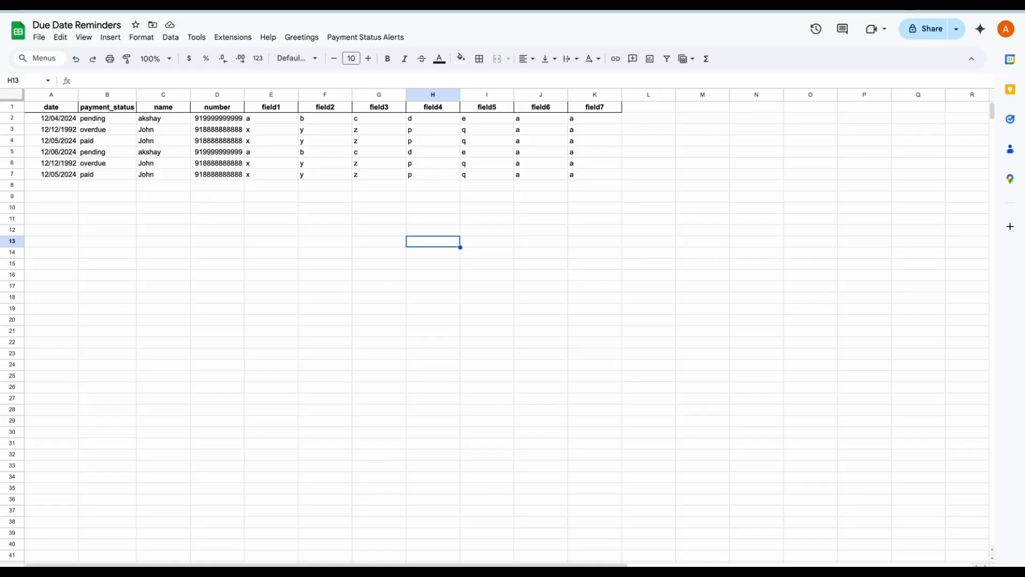
- Check in the calendar picker that the date in the first paid row is a valid date
double_click(63, 140)
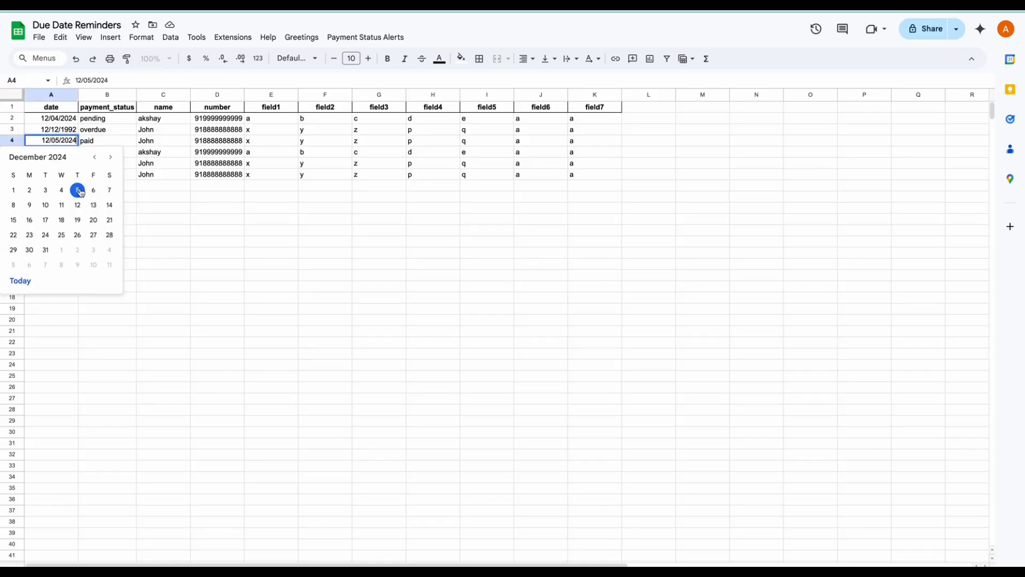
left_click(175, 199)
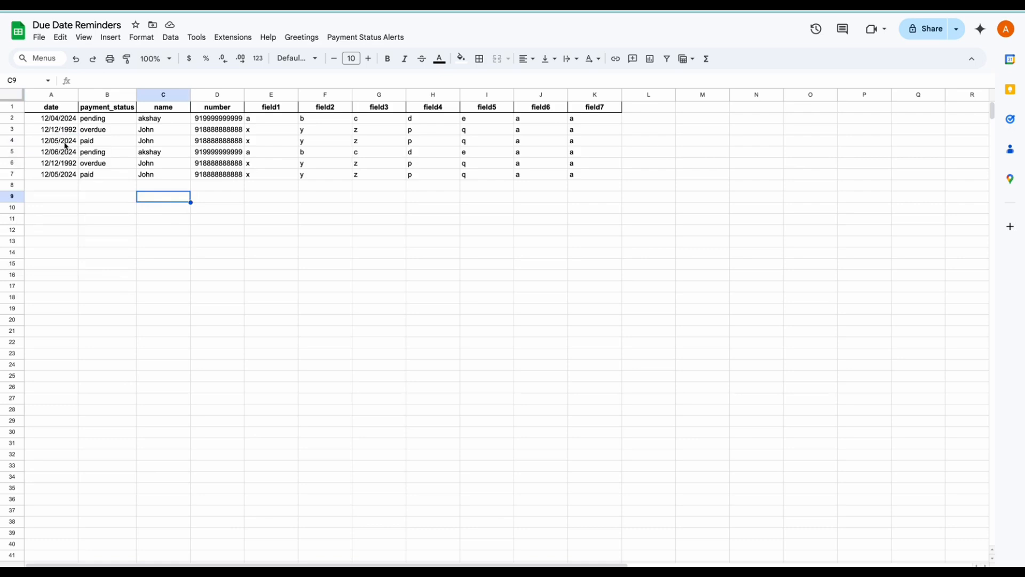
left_click(69, 146)
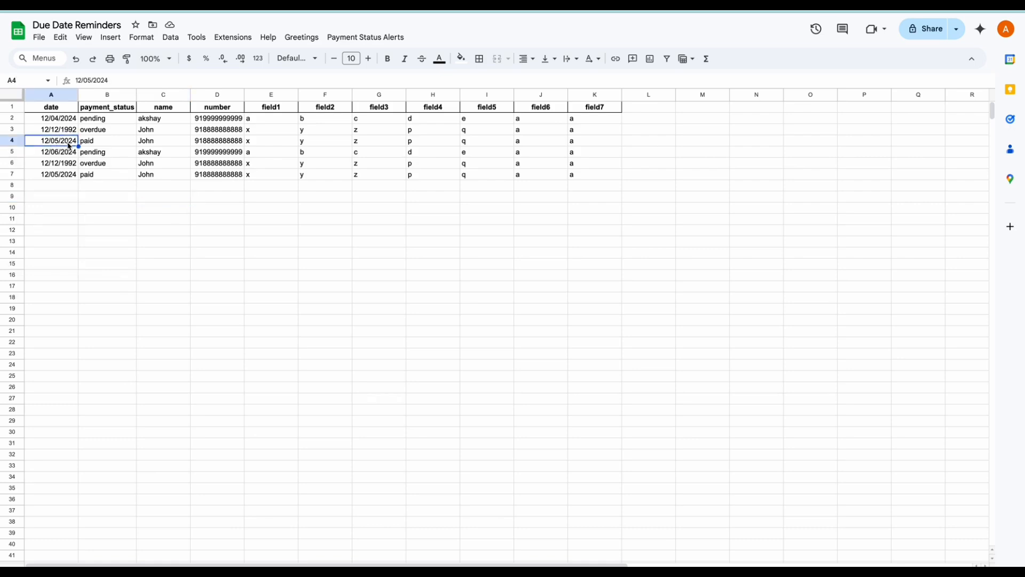
double_click(69, 145)
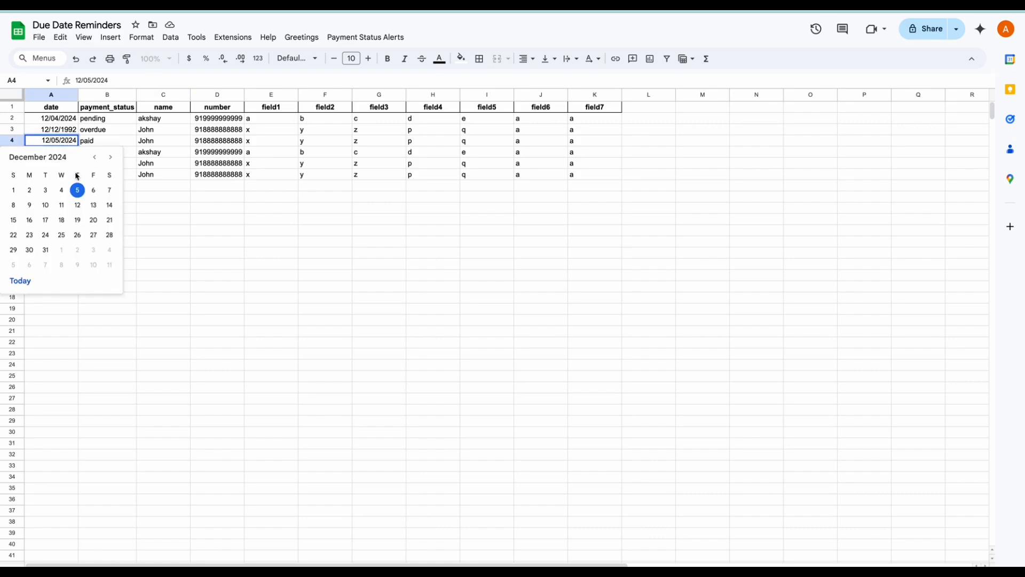
left_click(187, 219)
- Run the Payment Status Alerts from the sheet and show the data received by the custom webhook
left_click(365, 37)
left_click(377, 74)
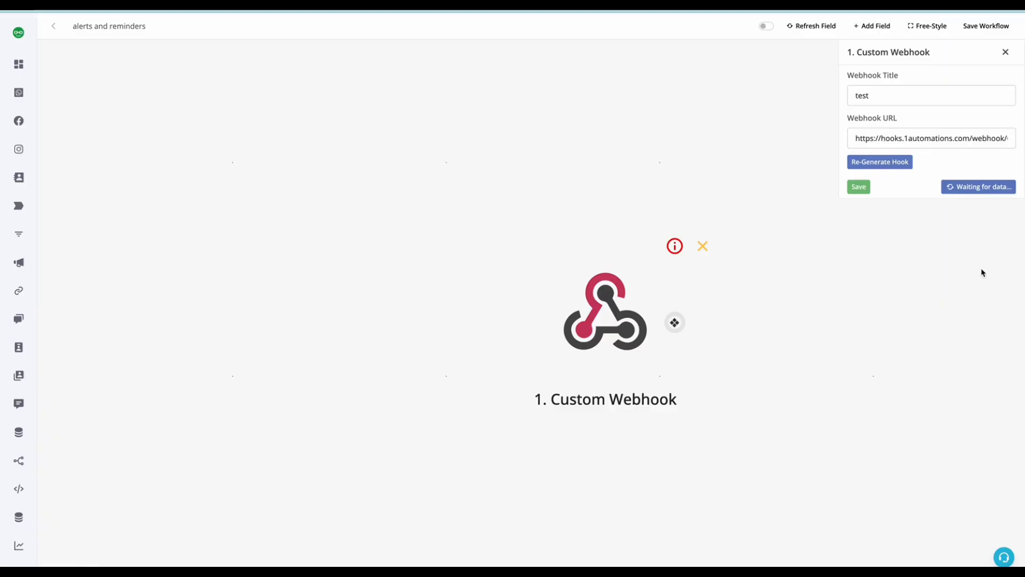
left_click(971, 164)
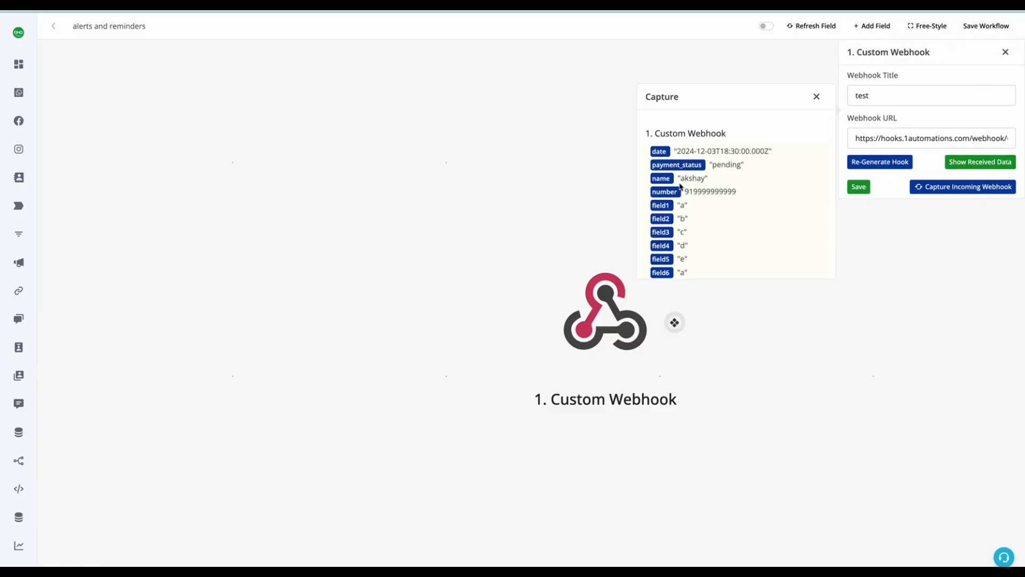
- Compare the captured webhook fields with the sheet's first pending row and save the custom webhook
scroll(696, 182, "down", 1)
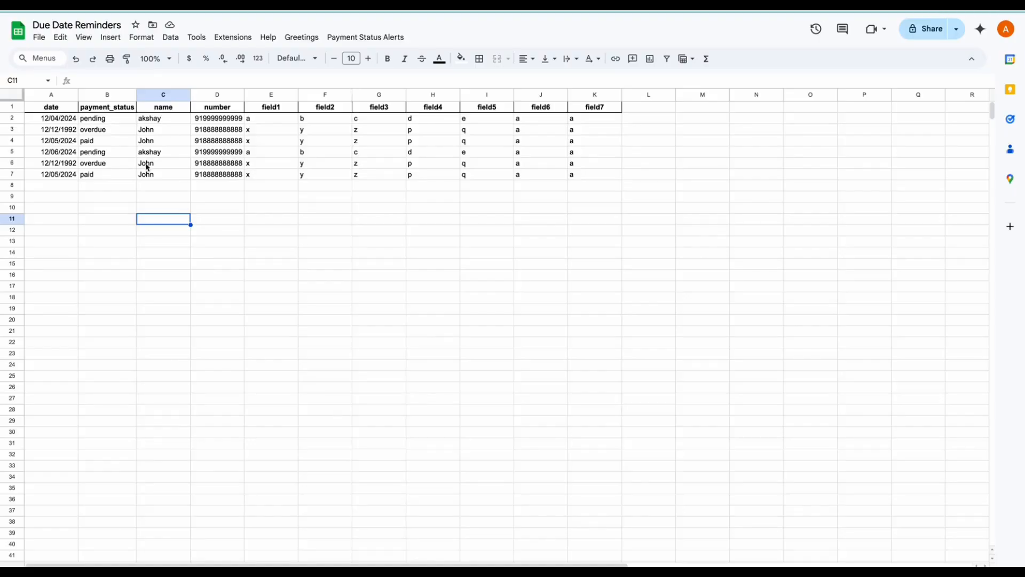
left_click_drag(63, 123, 150, 121)
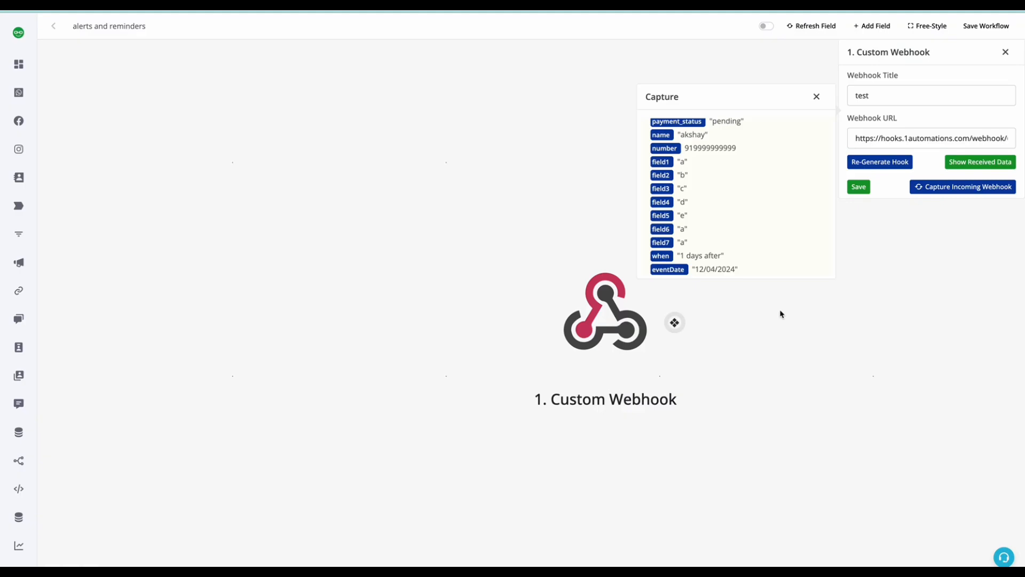
left_click(859, 188)
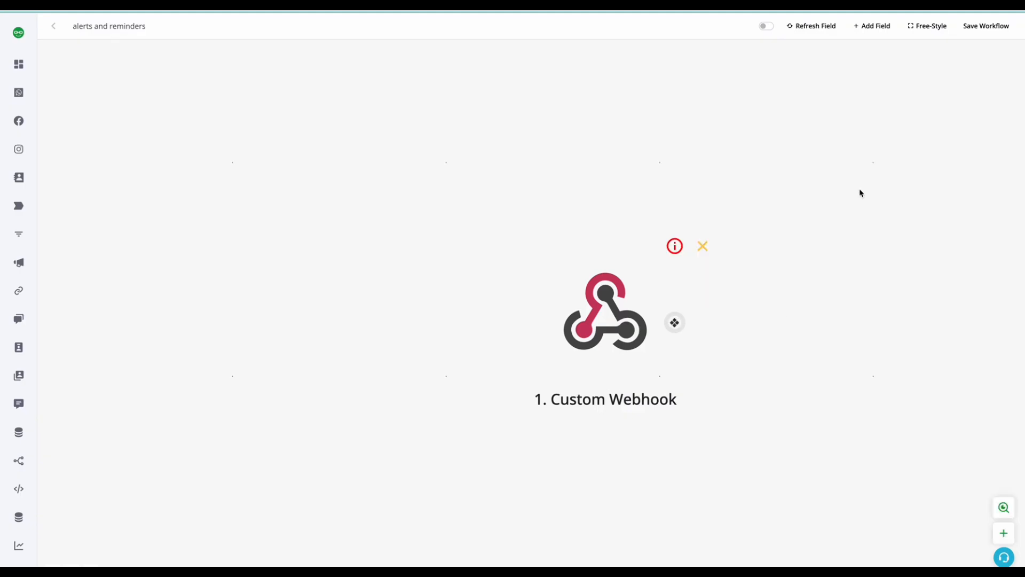
- Add a follow-on node to the custom webhook and insert a Basic Router on the connection between them
left_click(675, 323)
left_click_drag(512, 312, 716, 291)
left_click(552, 297)
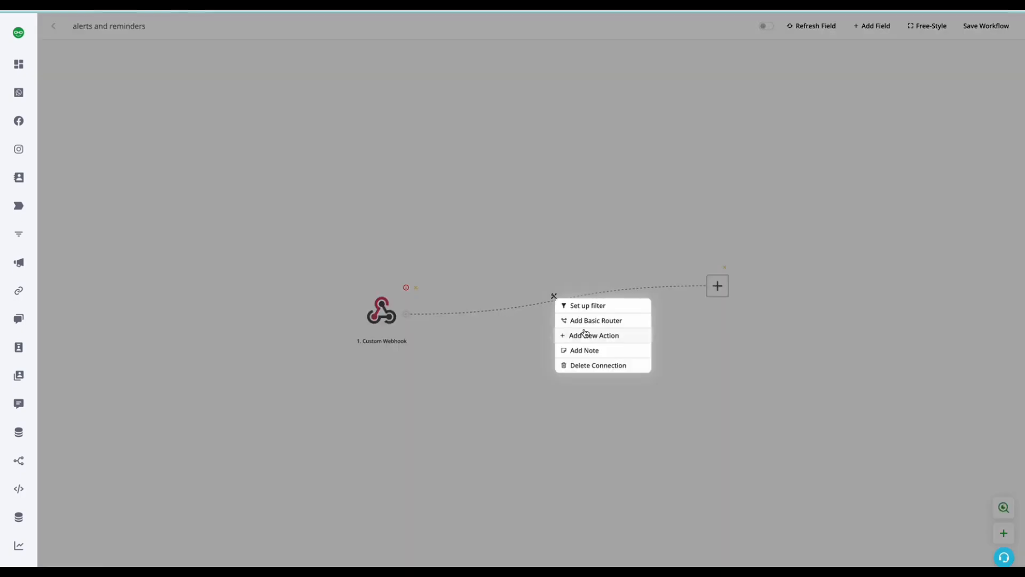
left_click(596, 321)
left_click(598, 313)
left_click_drag(598, 313, 816, 170)
- Insert a second Basic Router after the first one and arrange the workflow nodes with space between them
left_click(677, 236)
left_click(709, 268)
left_click(570, 301)
left_click_drag(570, 301, 753, 182)
left_click_drag(451, 439, 843, 256)
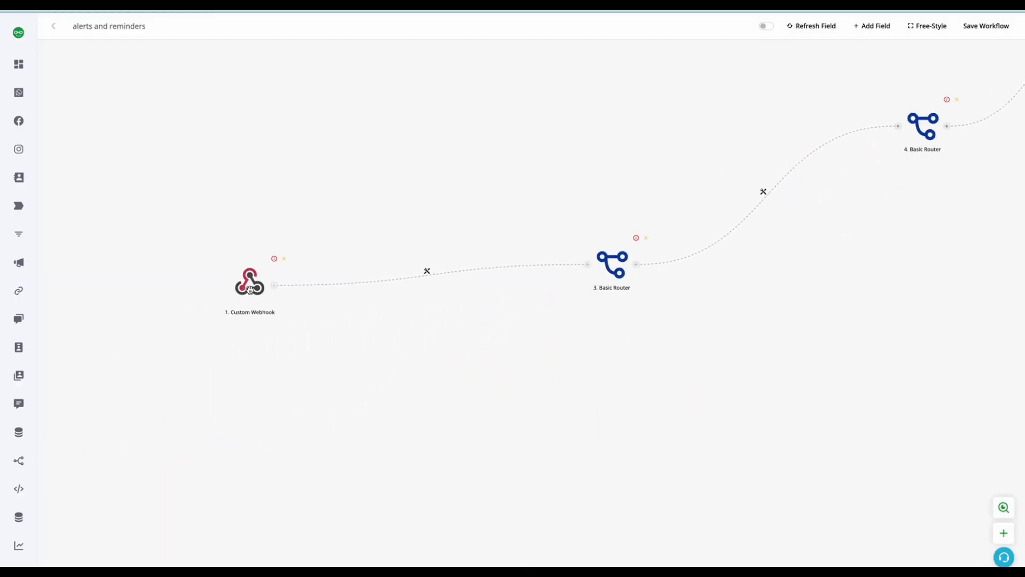
left_click_drag(594, 250, 503, 294)
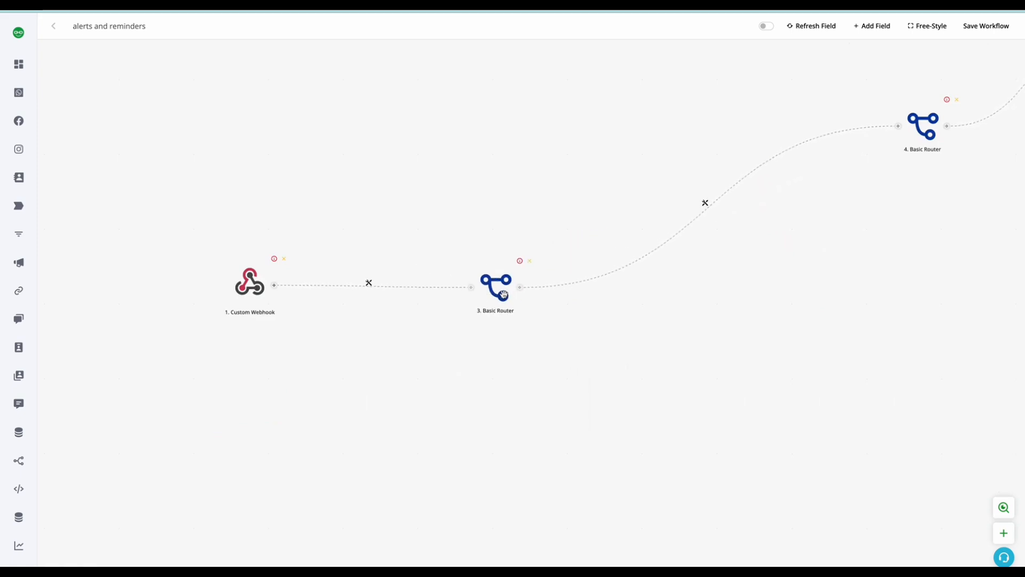
- Set up a filter labelled "pending" on the connection between the two routers and add its first condition
left_click(381, 287)
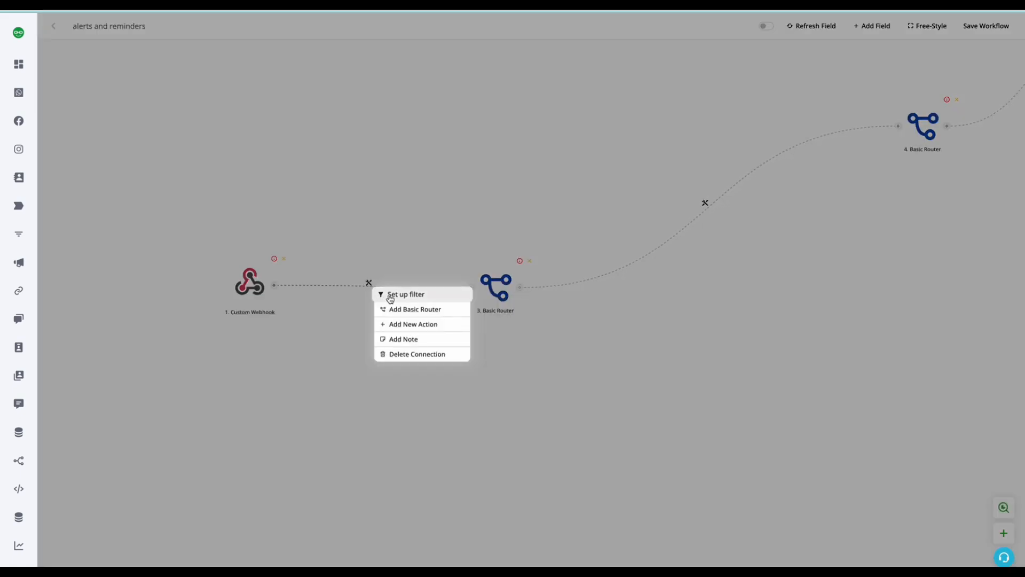
left_click(652, 327)
left_click(706, 203)
left_click(722, 214)
left_click(884, 101)
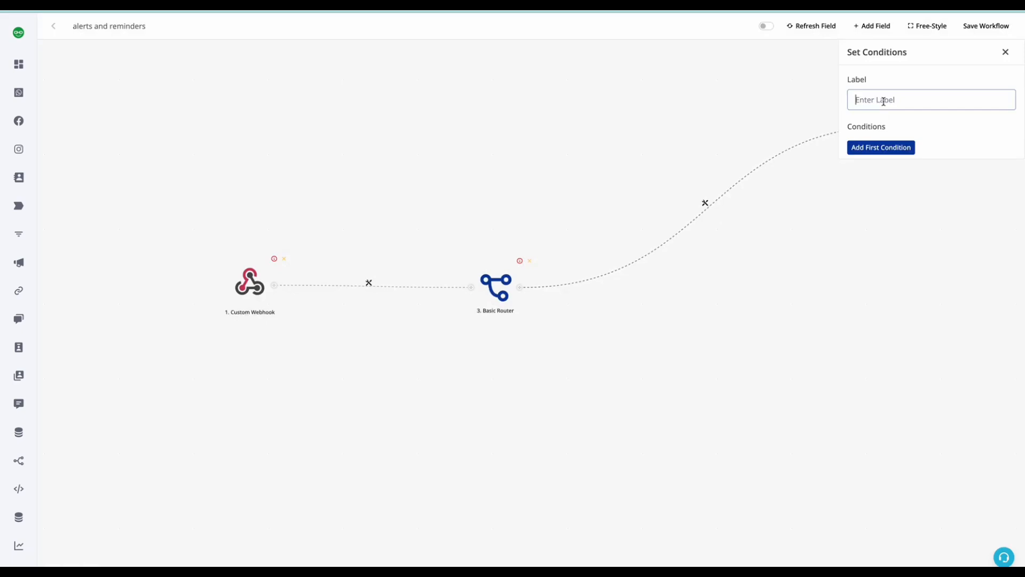
left_click(882, 146)
left_click(876, 155)
left_click(871, 97)
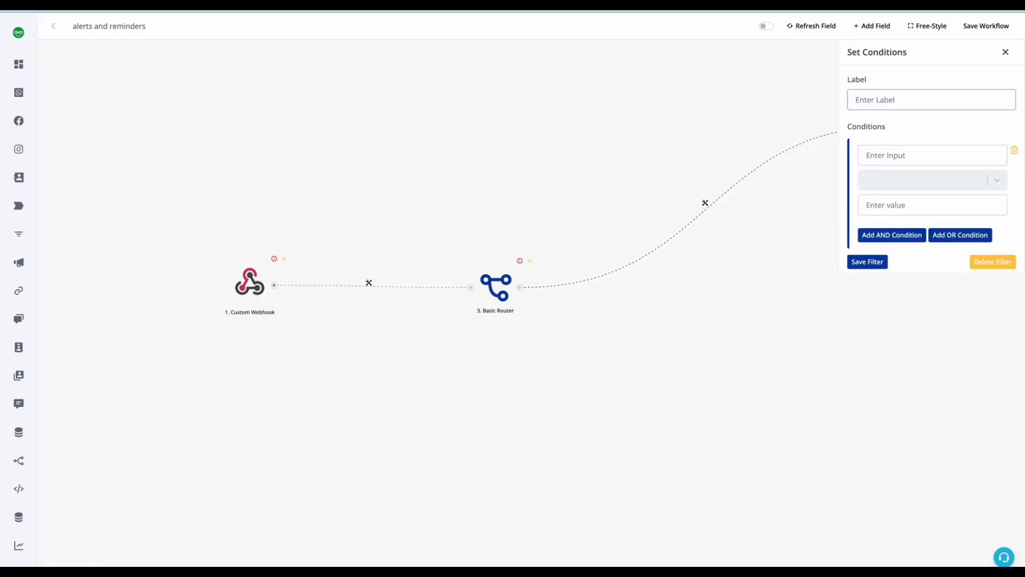
- Set the filter condition to webhook payment_status is "pending" and save the filter
left_click(871, 154)
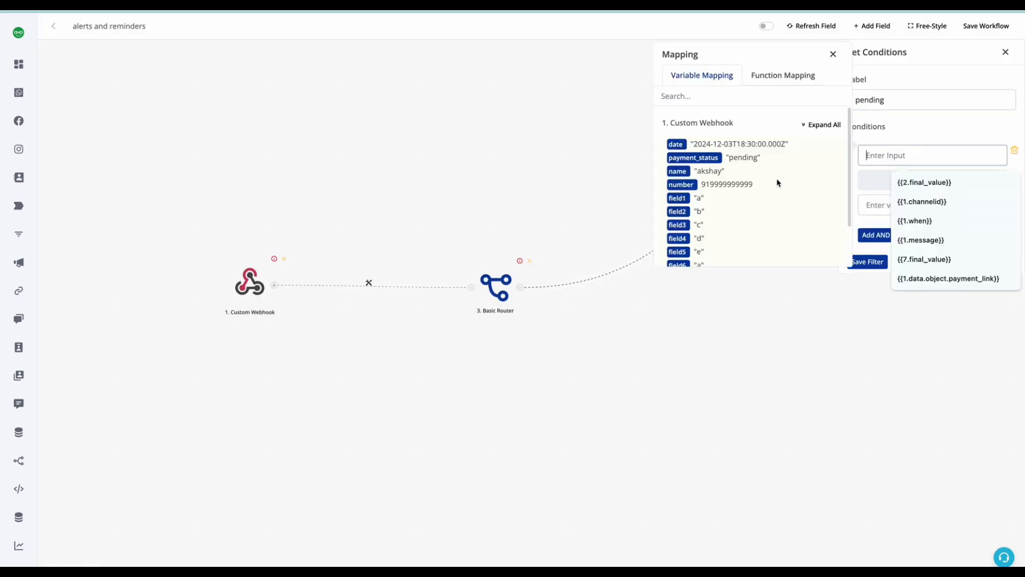
left_click(693, 157)
left_click(916, 180)
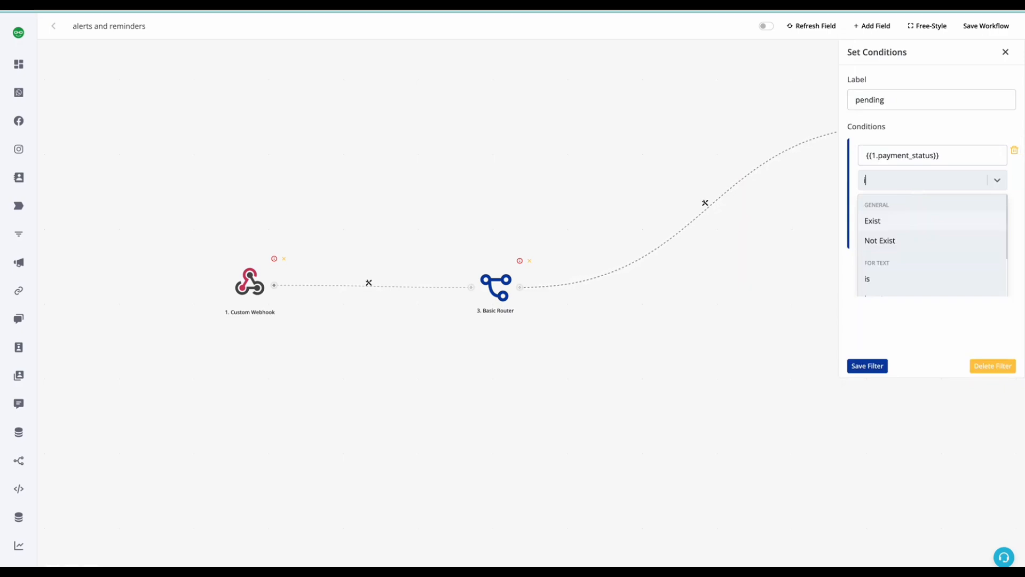
left_click(907, 279)
left_click(910, 213)
type("pendi")
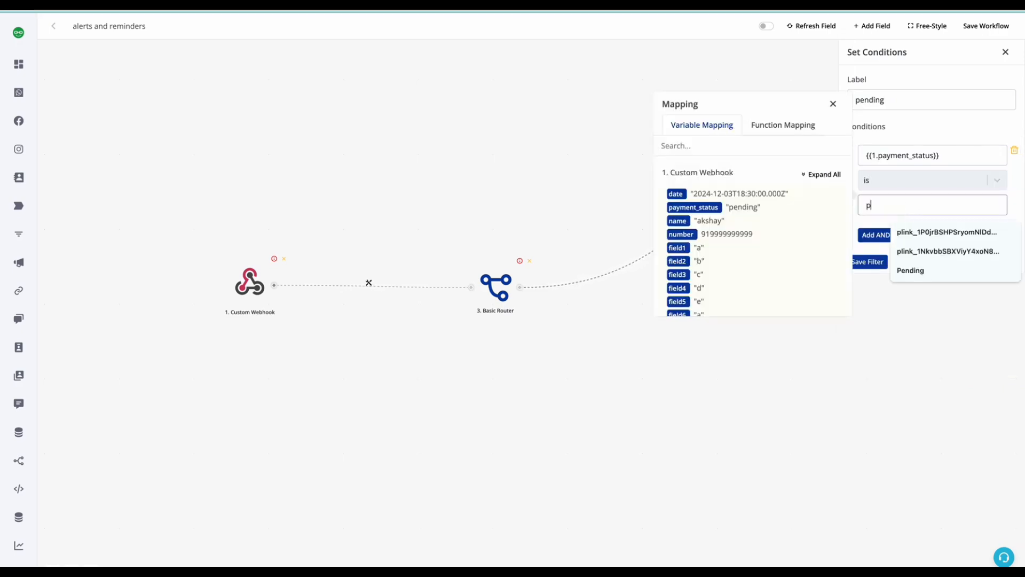
left_click(885, 263)
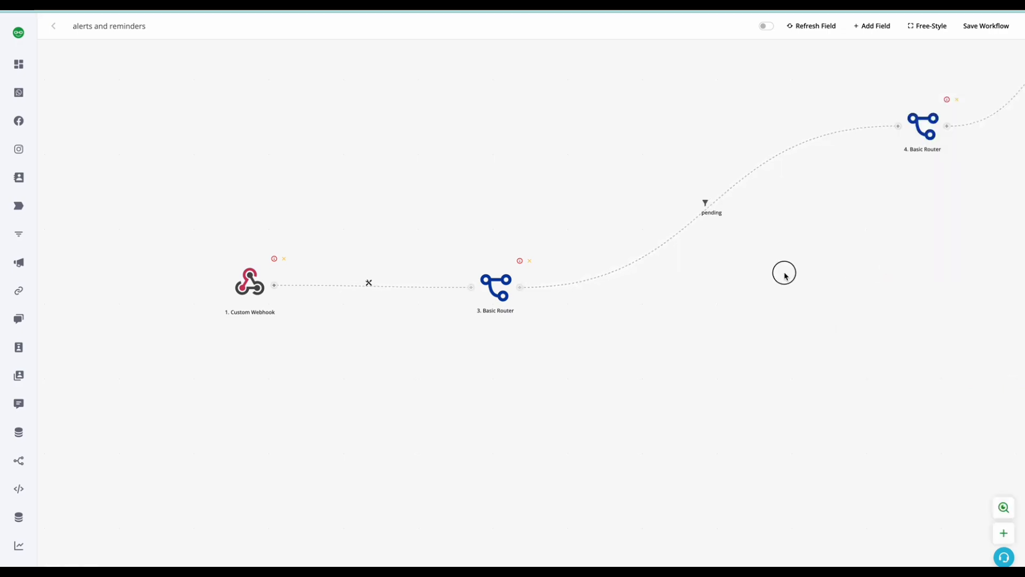
- Set up a filter labelled "1 day before" on the connection after the second router and add its first condition
left_click_drag(786, 272, 531, 233)
left_click_drag(891, 229, 539, 322)
left_click(484, 184)
left_click(506, 197)
left_click(875, 102)
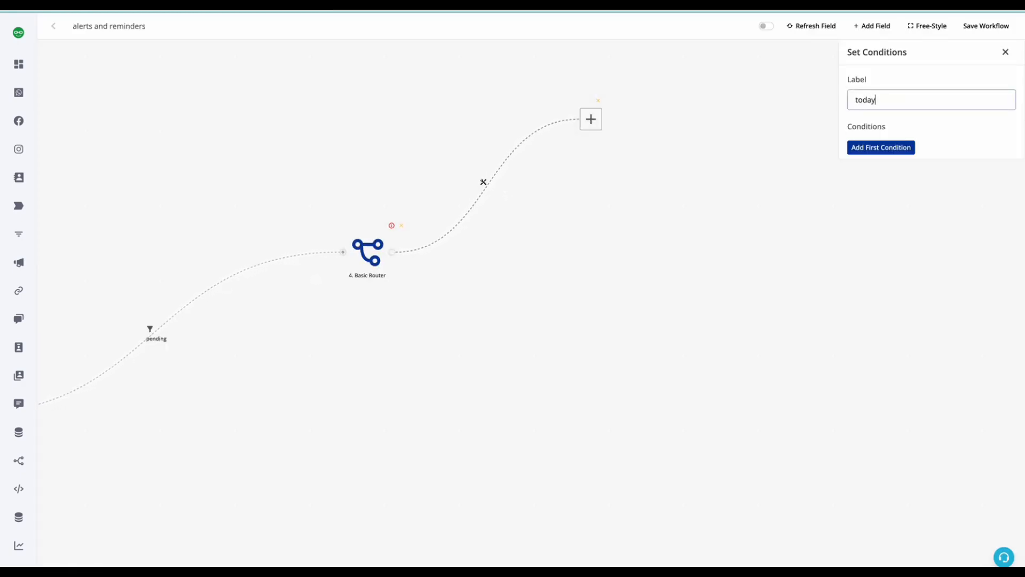
type("1 d")
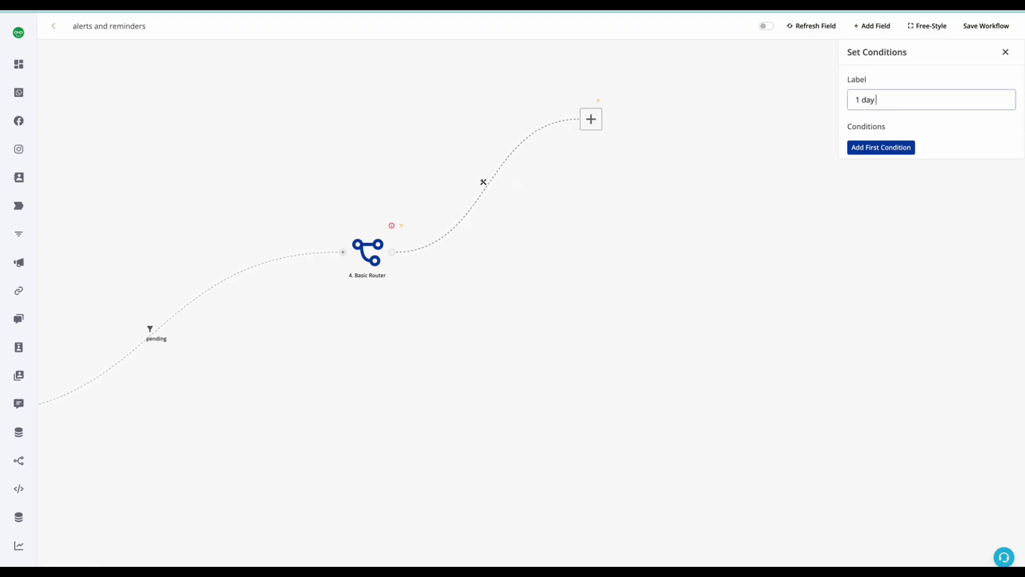
left_click(875, 146)
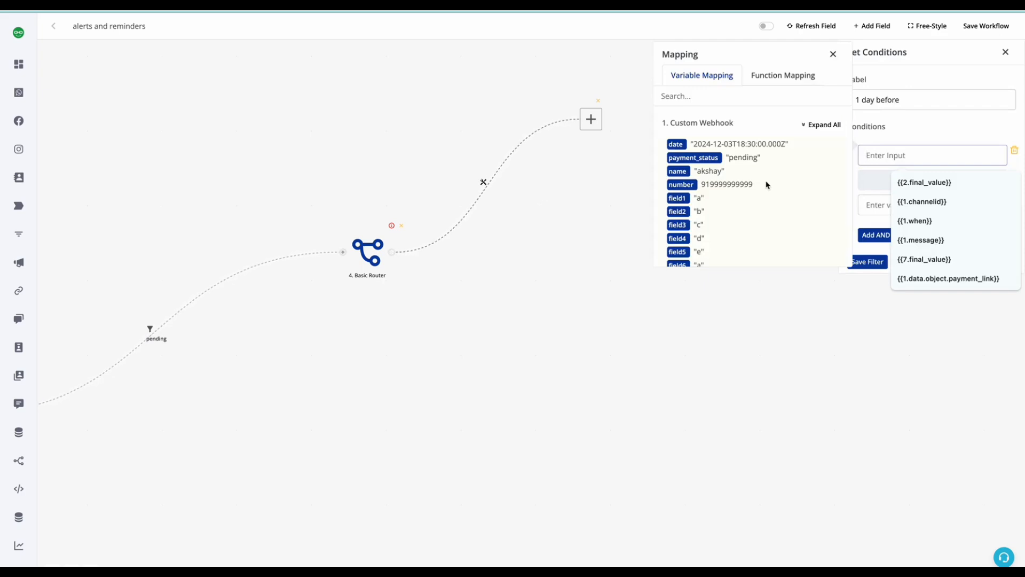
- Set the filter condition to the webhook's when field is "1 day before" and save the filter
scroll(767, 184, "down", 2)
left_click(686, 243)
left_click(898, 186)
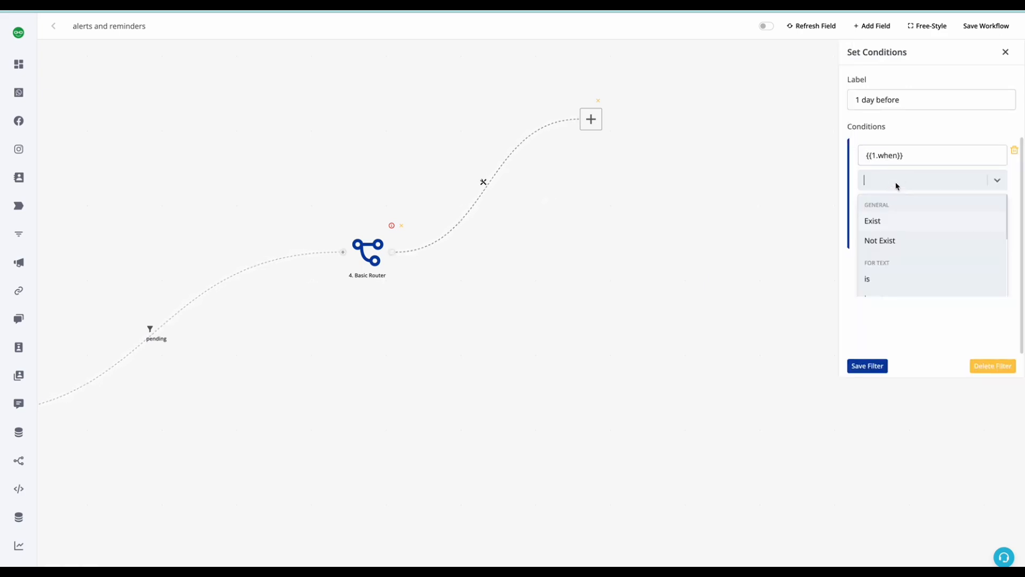
type("is")
left_click(897, 283)
double_click(882, 100)
left_click(908, 205)
type("1 day before")
scroll(846, 276, "down", 2)
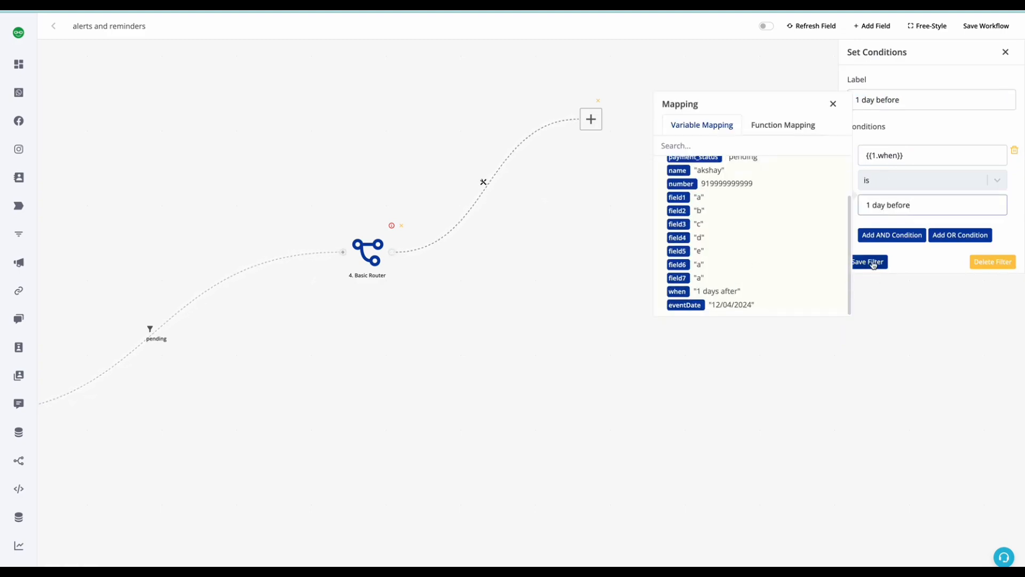
left_click(861, 261)
- Add a CRM Send Template Message (V2) action at the end of the "1 day before" branch
left_click(590, 118)
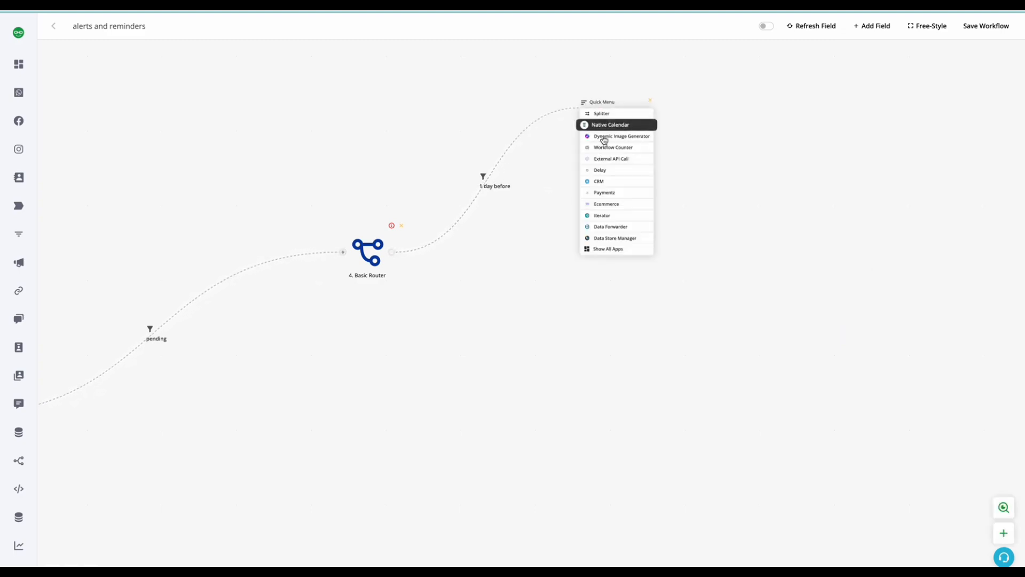
left_click(613, 174)
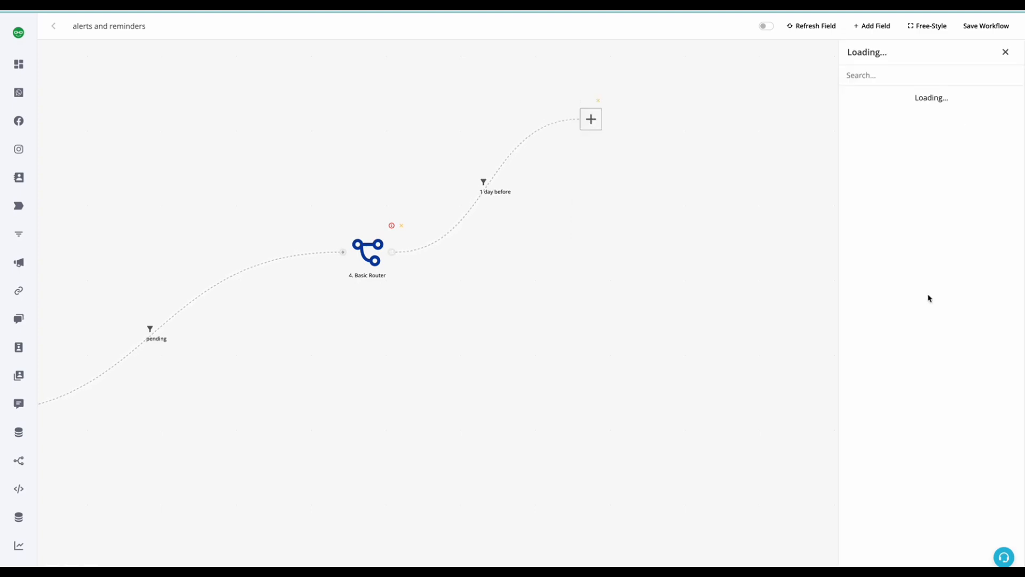
left_click(925, 230)
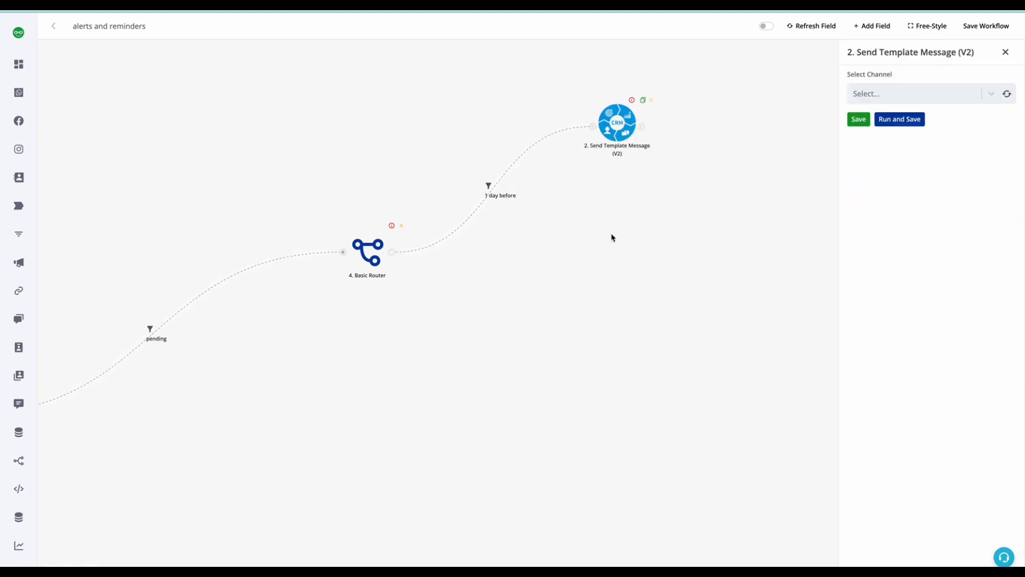
- Duplicate the Send Template Message (V2) action, place the copy below the original and connect it to the second router
left_click(644, 102)
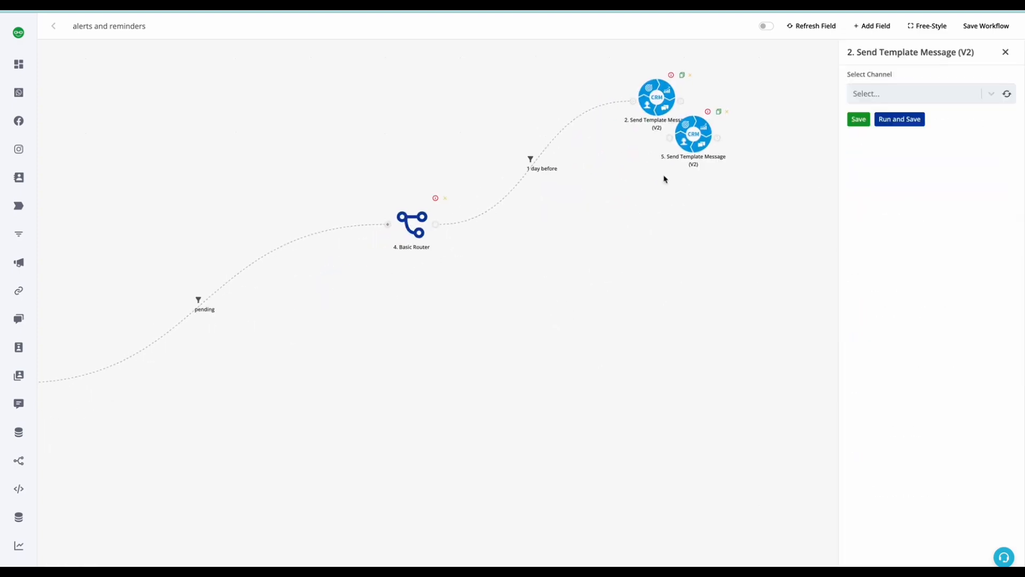
left_click_drag(584, 256, 632, 271)
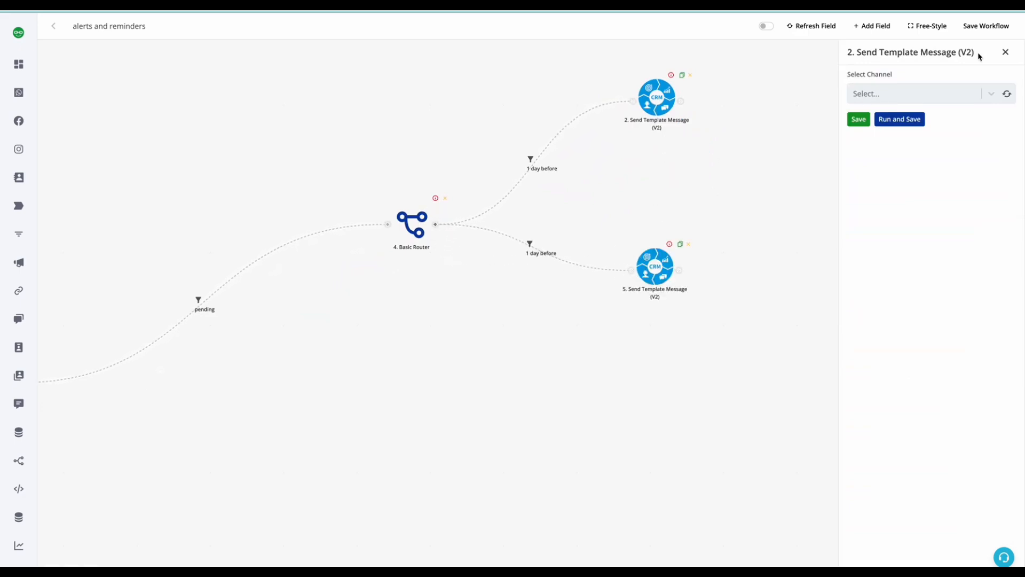
left_click(1005, 51)
- Change the duplicated branch's filter label and condition value to "today" and save the filter
left_click(533, 253)
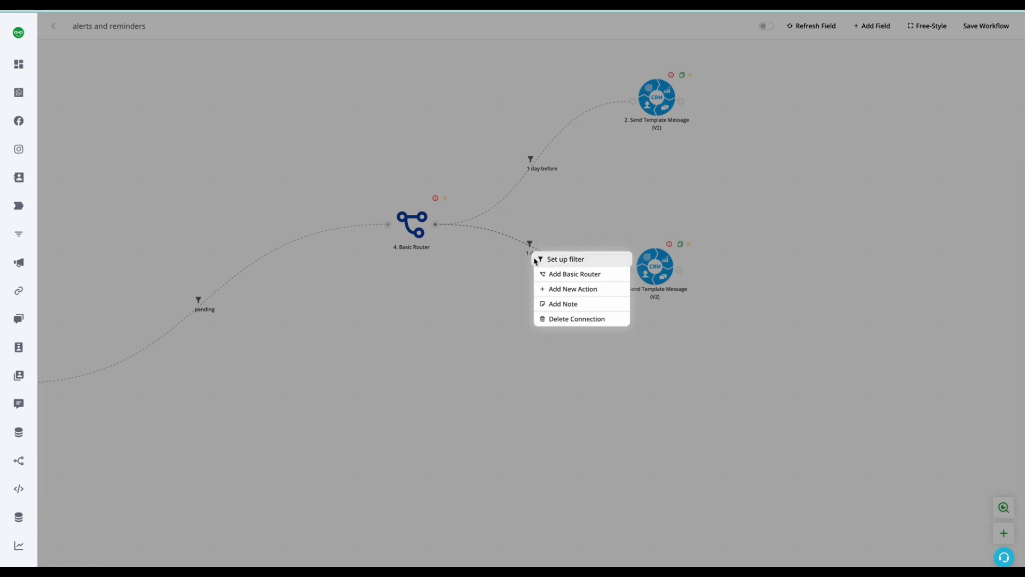
left_click(537, 260)
triple_click(902, 101)
type("today")
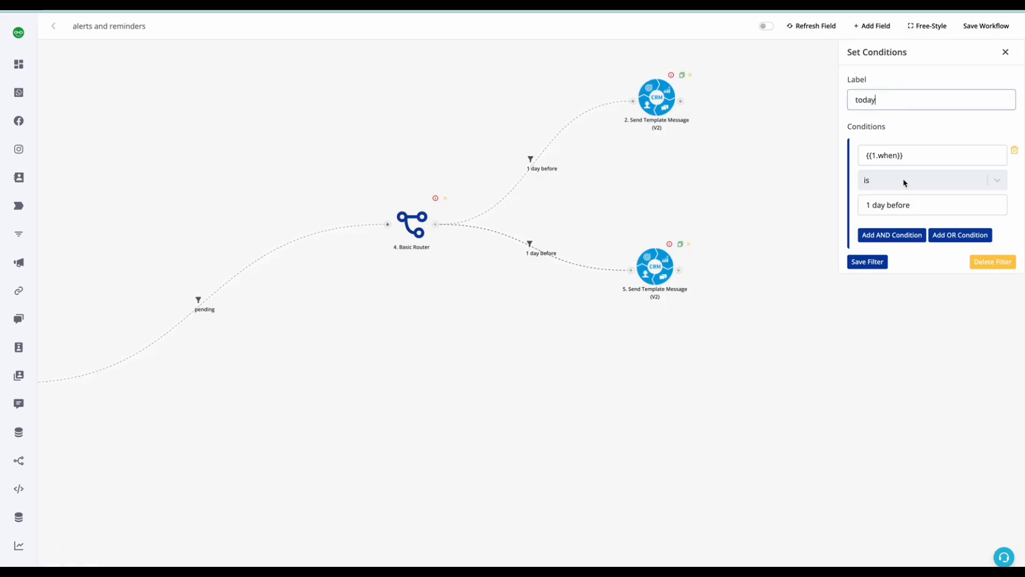
triple_click(904, 205)
type("today")
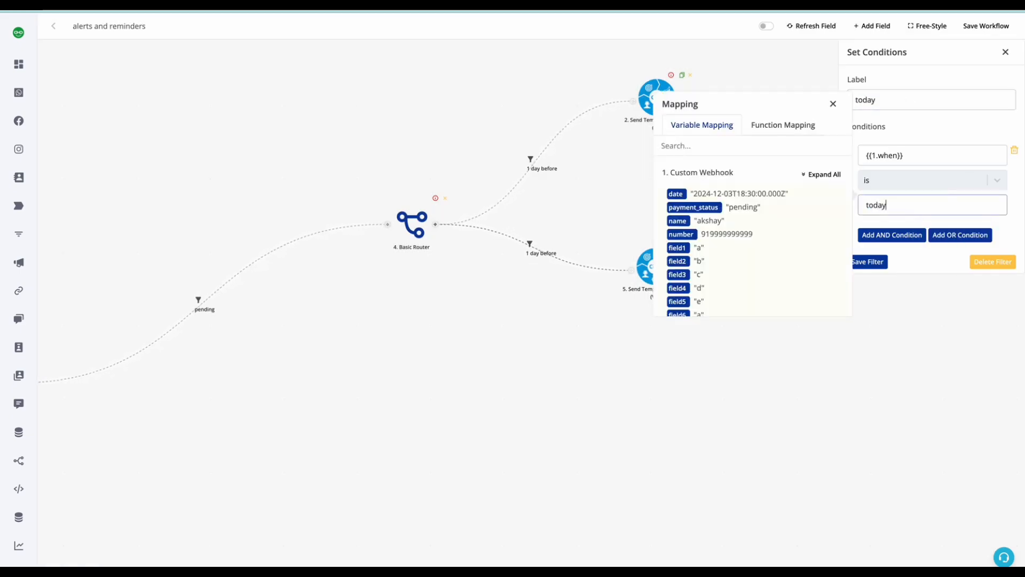
left_click(880, 262)
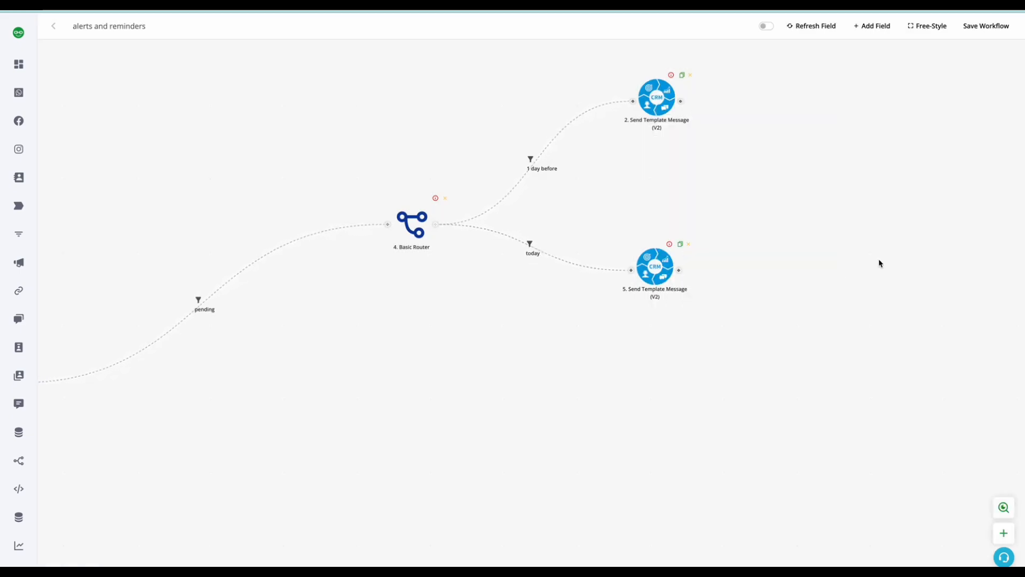
- Duplicate the "today" Send Template Message (V2) action, place the copy below it and connect it to the second Basic Router
left_click(680, 245)
left_click_drag(735, 212, 719, 257)
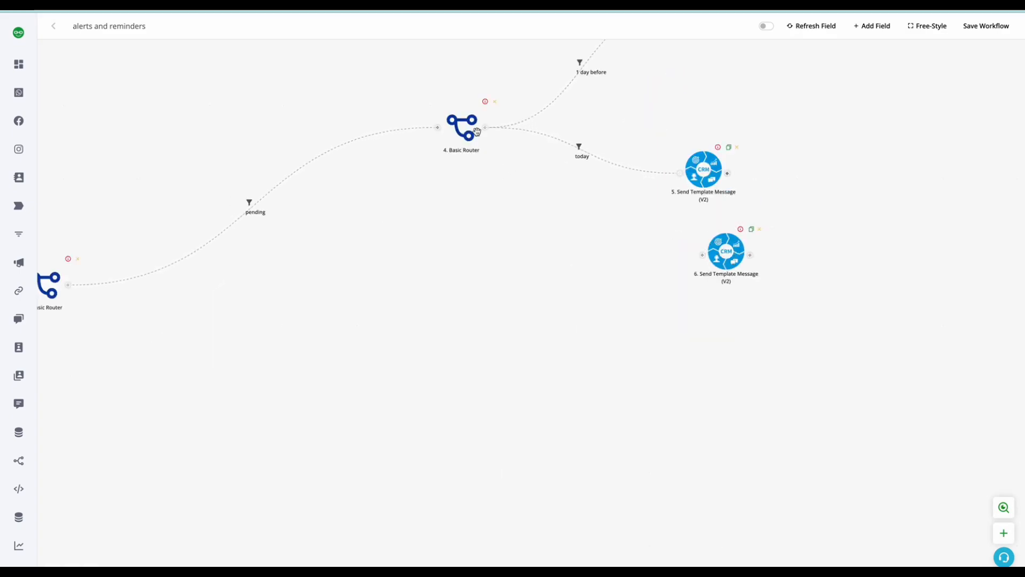
left_click_drag(483, 129, 703, 255)
- Change the new third branch's filter label and condition value to "1 days after" and save the filter
left_click(597, 197)
left_click(611, 199)
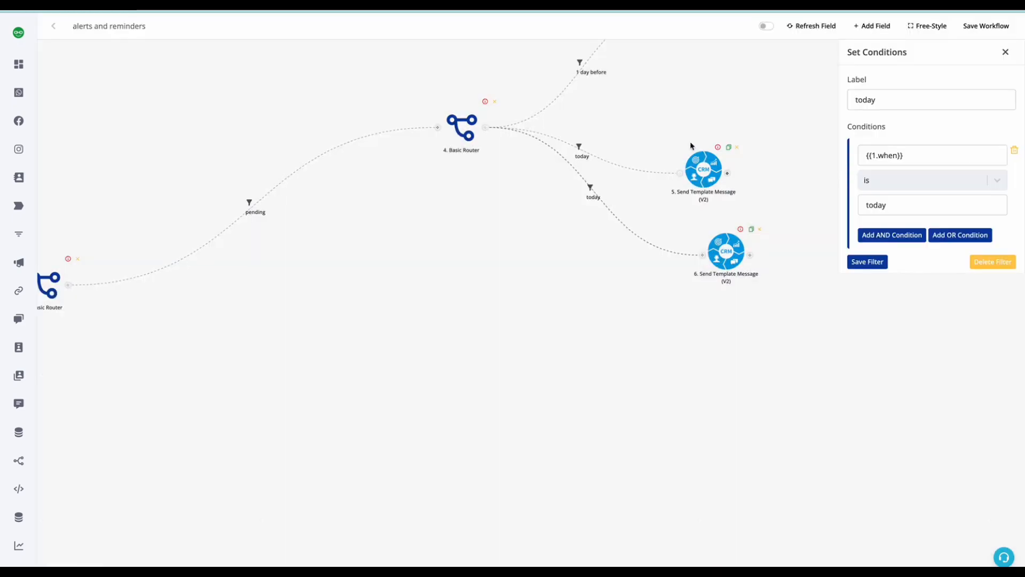
double_click(871, 99)
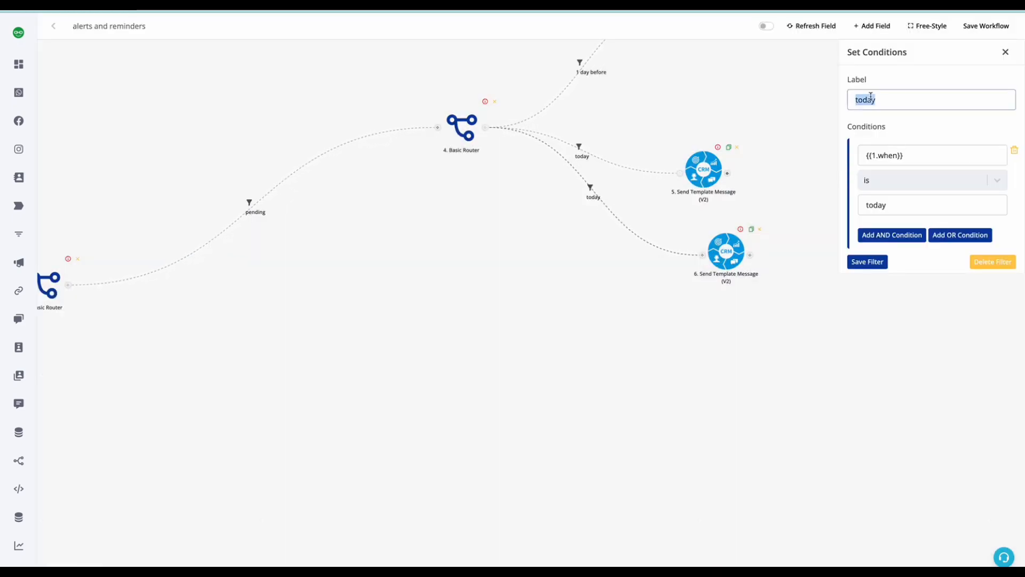
type("1 day after")
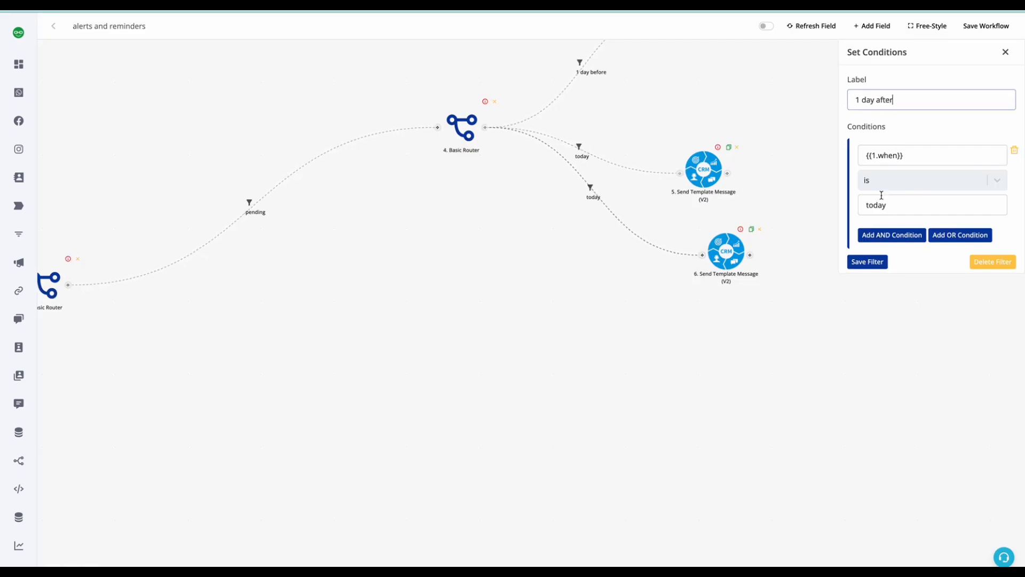
double_click(882, 197)
scroll(828, 230, "down", 2)
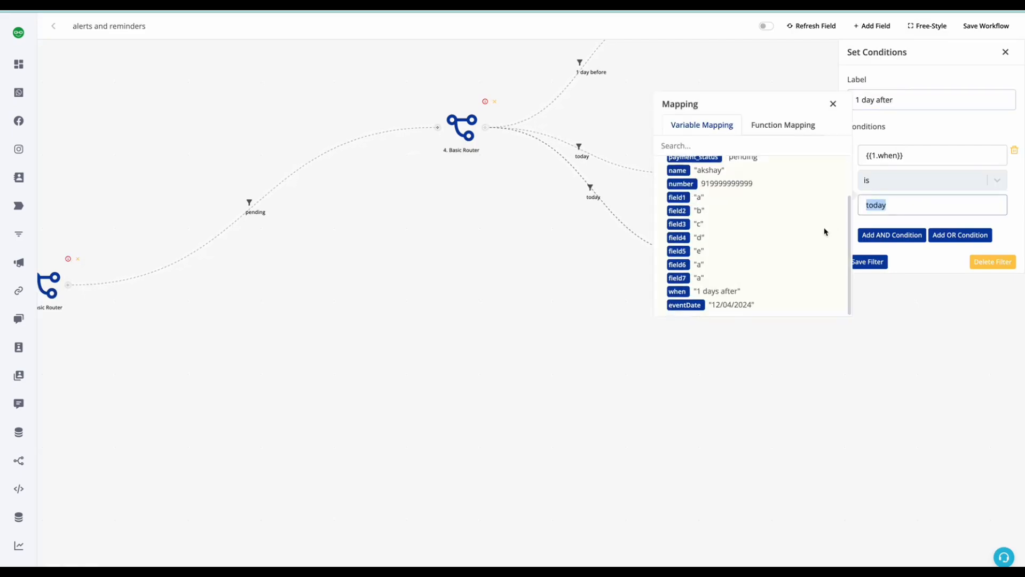
left_click_drag(697, 292, 734, 290)
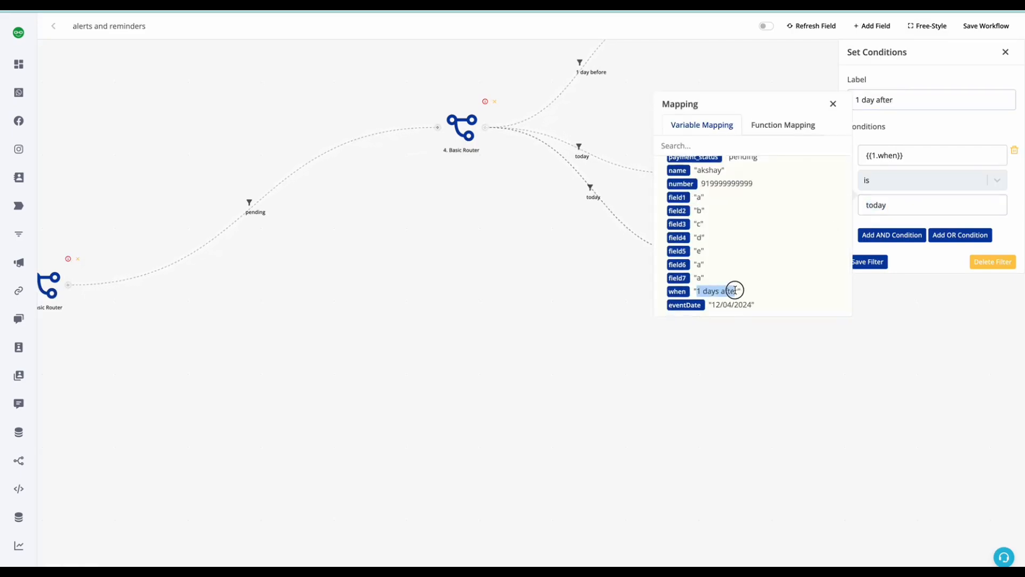
double_click(915, 208)
type("1 days after")
triple_click(876, 97)
type("1 days after")
left_click_drag(879, 102, 876, 101)
left_click(876, 262)
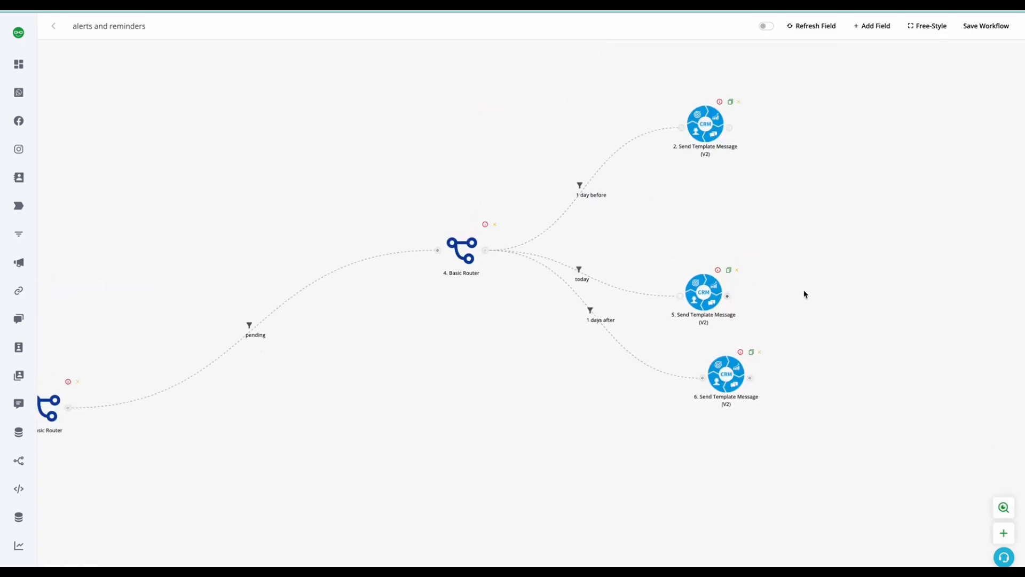
- Change the first branch's filter label and condition value to "1 days before" and save the filter
left_click(580, 187)
left_click(876, 100)
type("s before")
left_click(889, 206)
type("s")
left_click(870, 262)
- Space out the pending branch's Send Template Message (V2) actions evenly in a column
left_click_drag(784, 305, 836, 158)
left_click_drag(783, 224, 749, 240)
left_click_drag(626, 280, 780, 311)
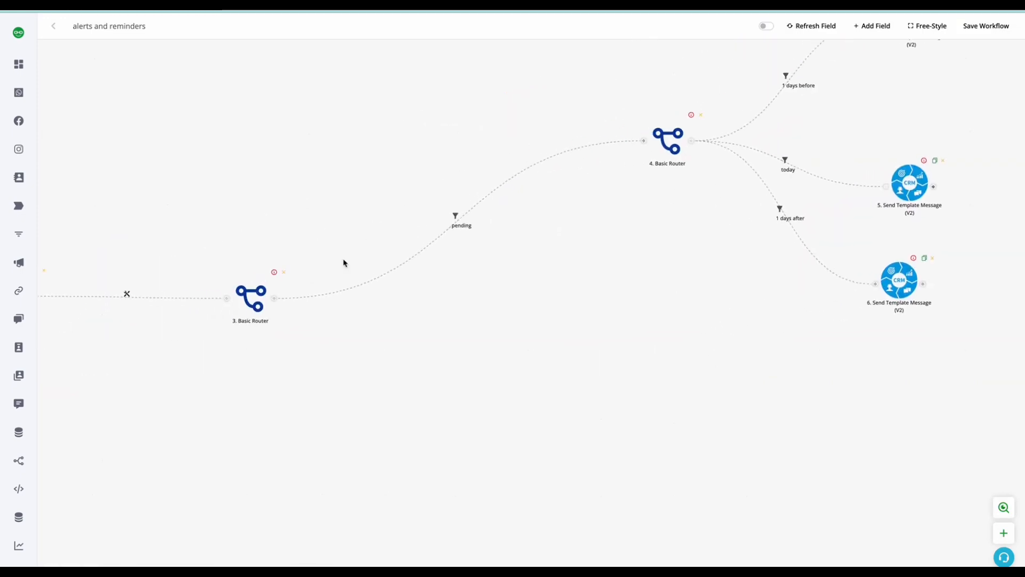
left_click_drag(530, 297, 216, 377)
left_click_drag(595, 264, 598, 231)
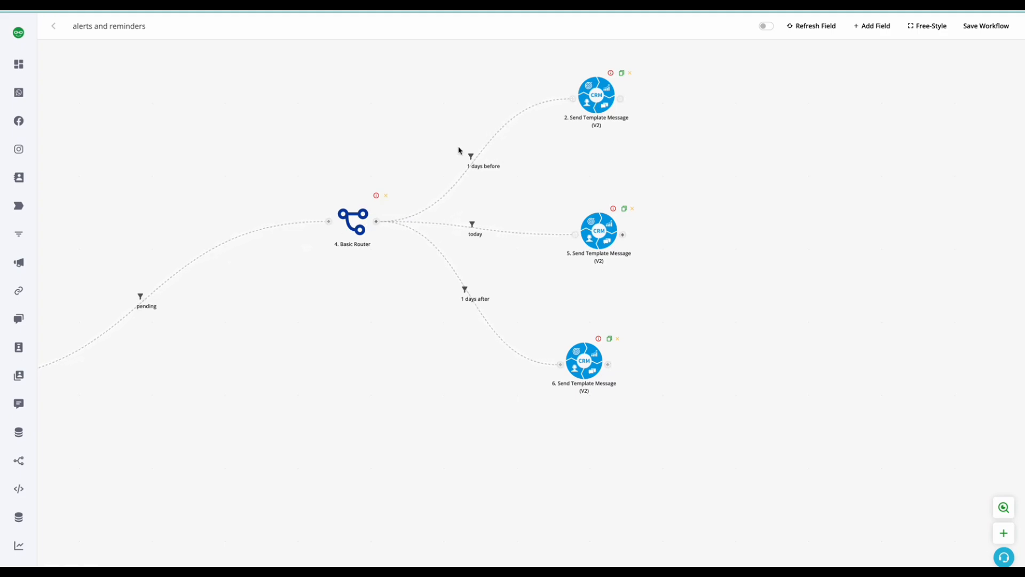
- Branch a new connection off the first Basic Router and add another Basic Router at its end, below the pending branch
left_click_drag(582, 195, 722, 113)
left_click_drag(314, 329, 633, 193)
left_click(421, 161)
left_click_drag(650, 249, 635, 355)
left_click_drag(511, 304, 674, 403)
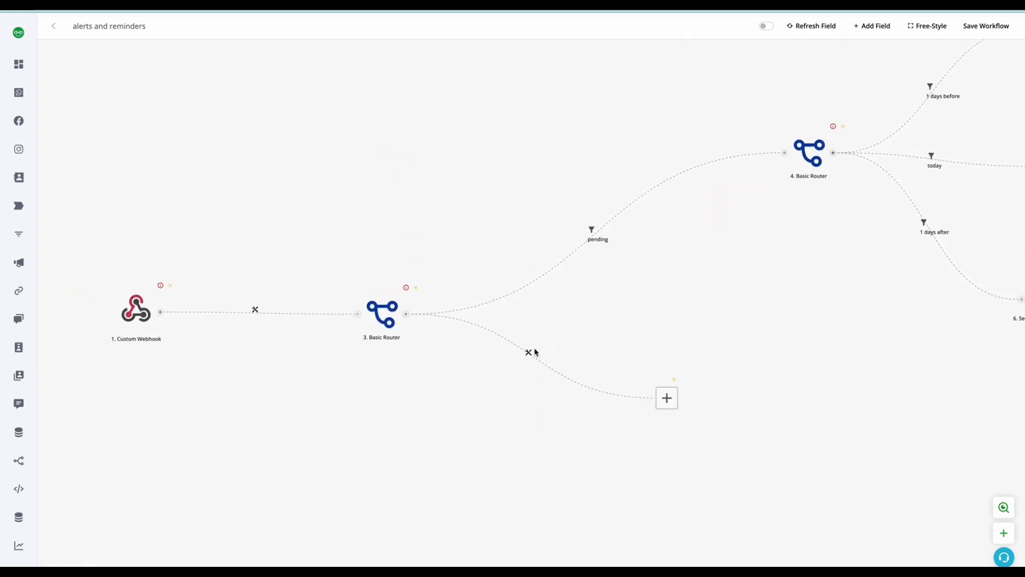
left_click(529, 353)
left_click(573, 380)
left_click_drag(714, 517, 554, 426)
left_click_drag(598, 307, 726, 306)
left_click(787, 288)
left_click(734, 299)
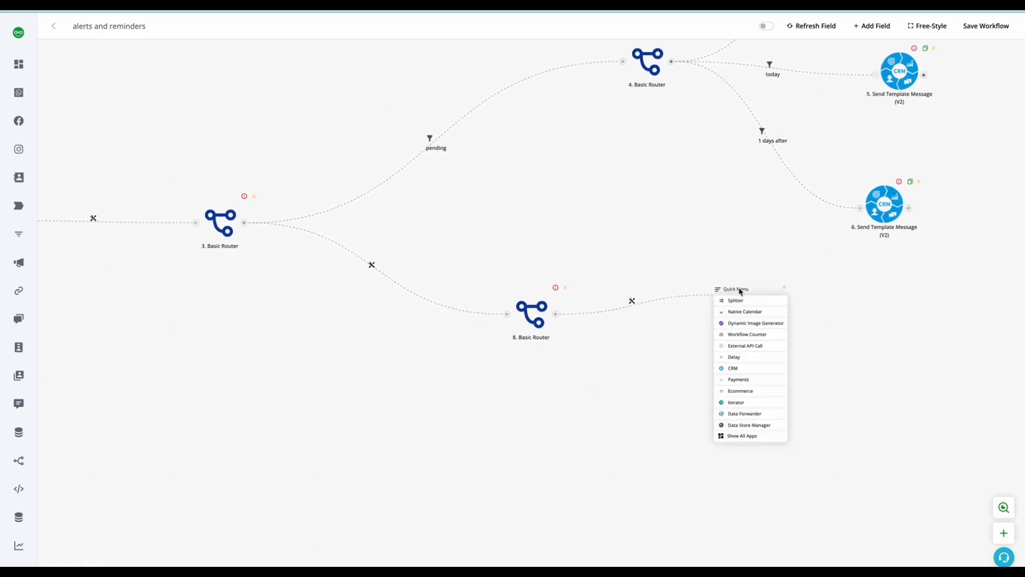
left_click(743, 301)
left_click(785, 275)
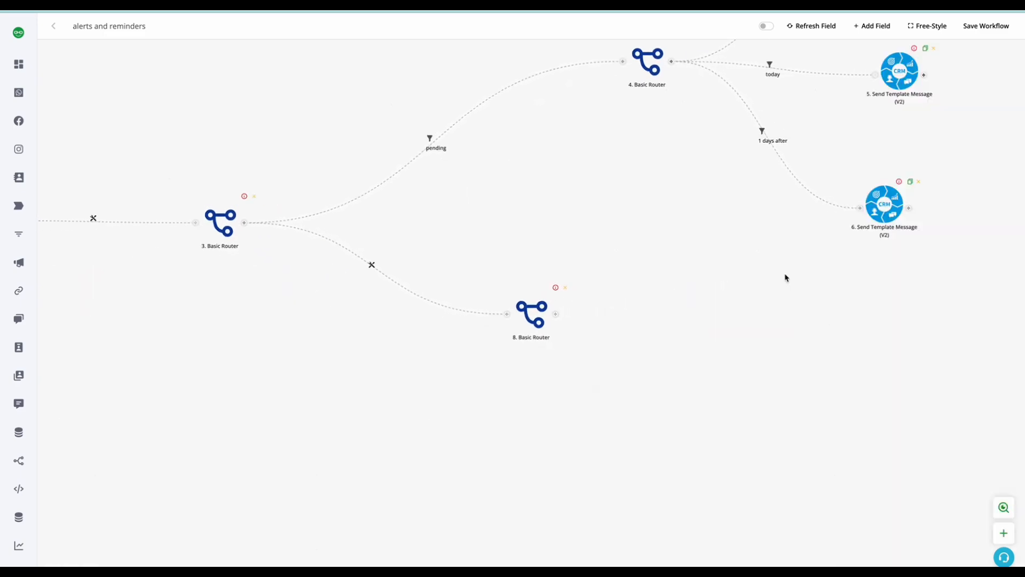
- Set up a filter labelled "paid" on the new router's connection, with the webhook's payment_status is "paid", and save it
left_click(375, 269)
left_click(403, 277)
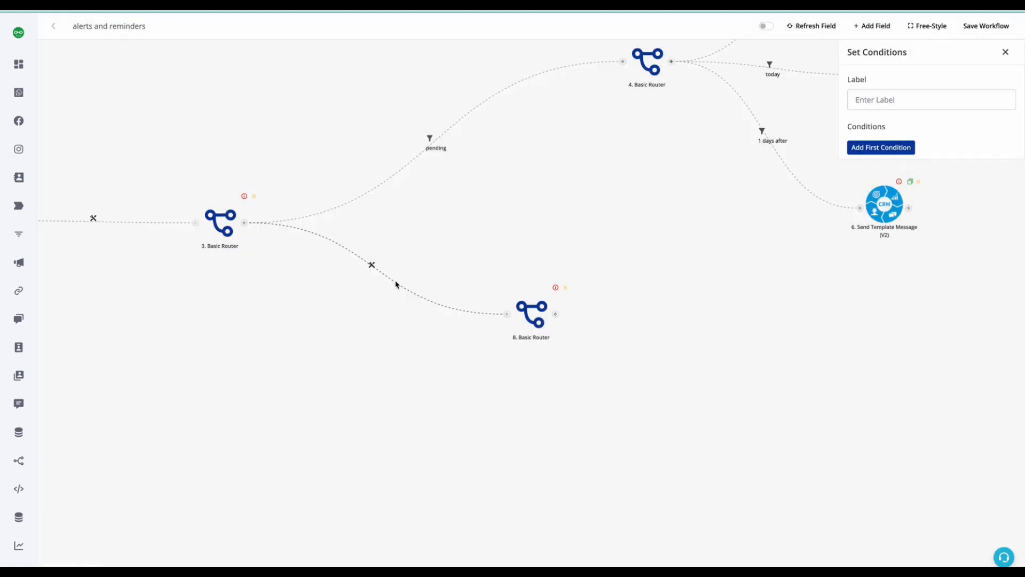
left_click(898, 96)
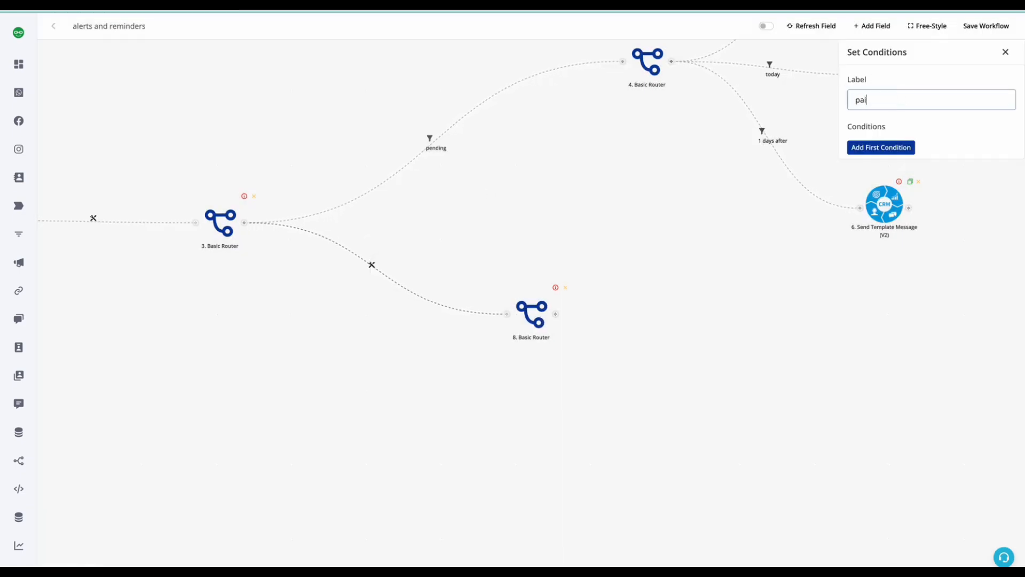
left_click(905, 149)
left_click(902, 153)
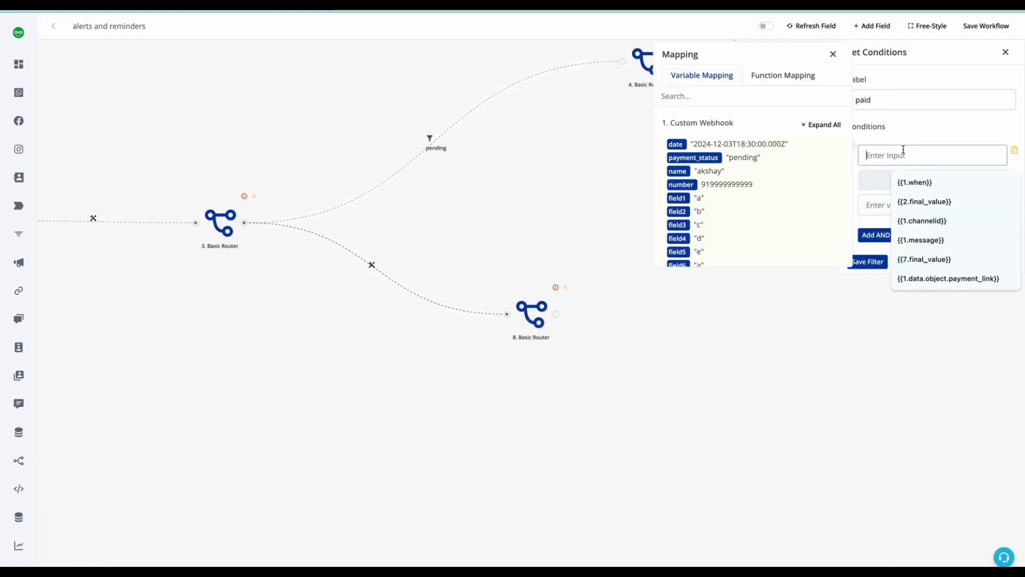
left_click(689, 159)
left_click(959, 181)
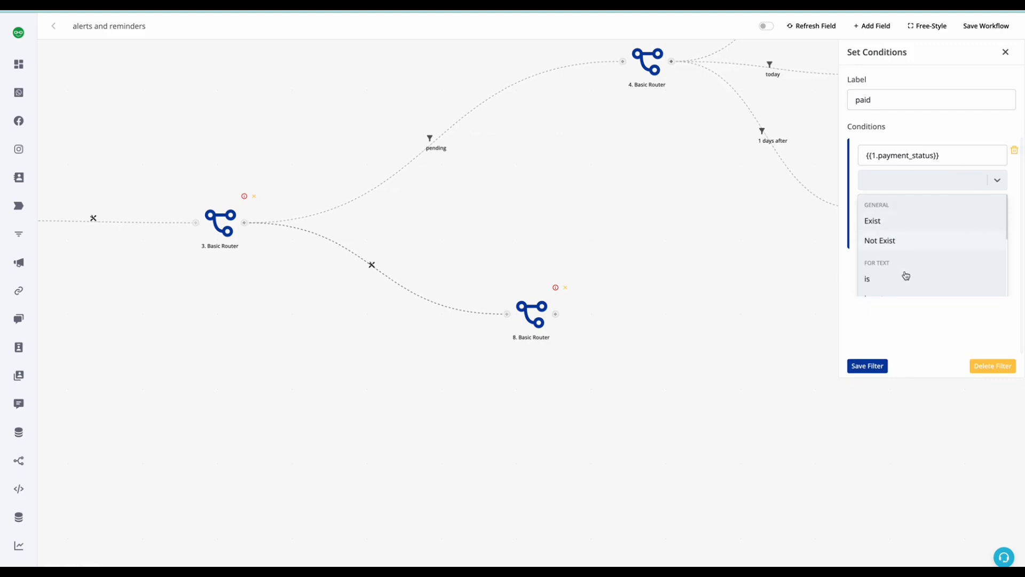
left_click(906, 271)
left_click(917, 203)
type("pa")
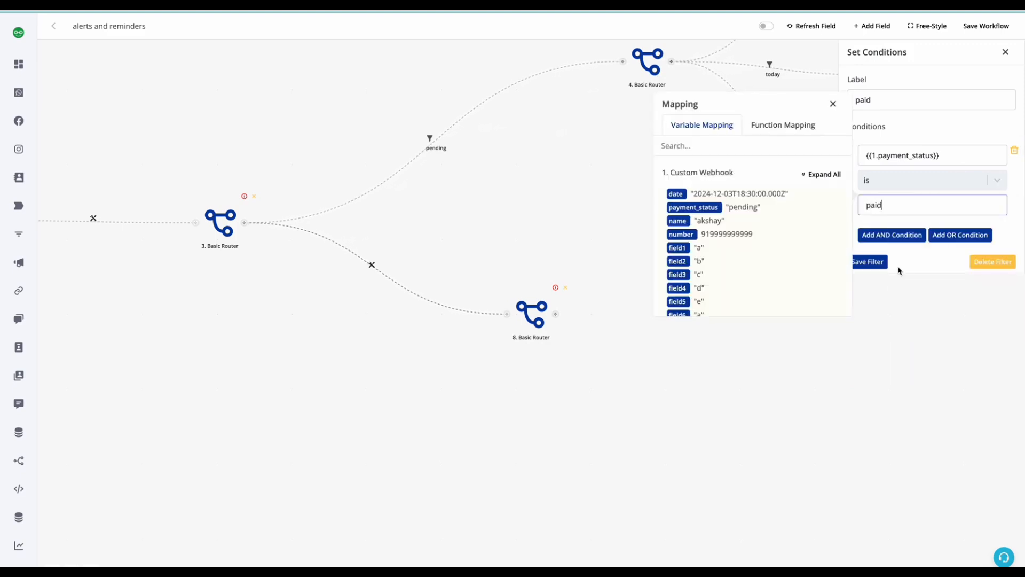
type("id")
left_click(882, 265)
- Duplicate the "1 days before" Send Template Message (V2) action, place the copy beside the paid branch's router and connect it
left_click_drag(559, 317, 687, 339)
left_click_drag(664, 208, 490, 335)
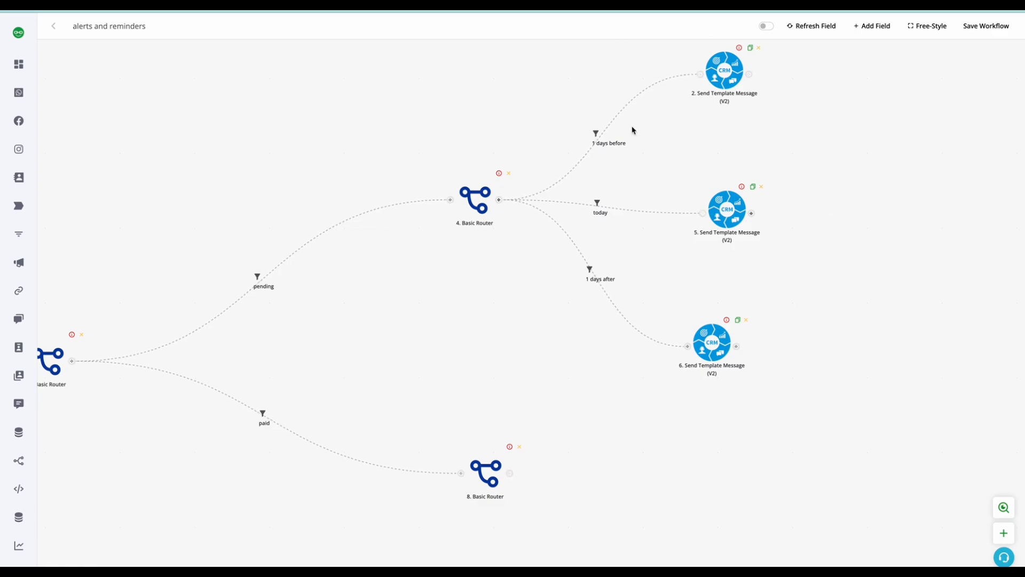
left_click(723, 72)
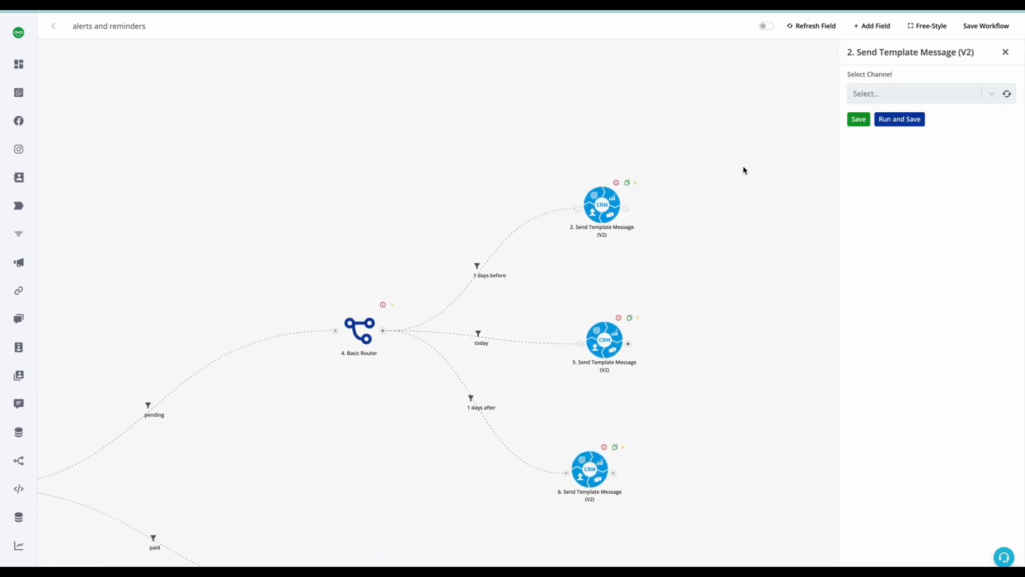
left_click(1007, 54)
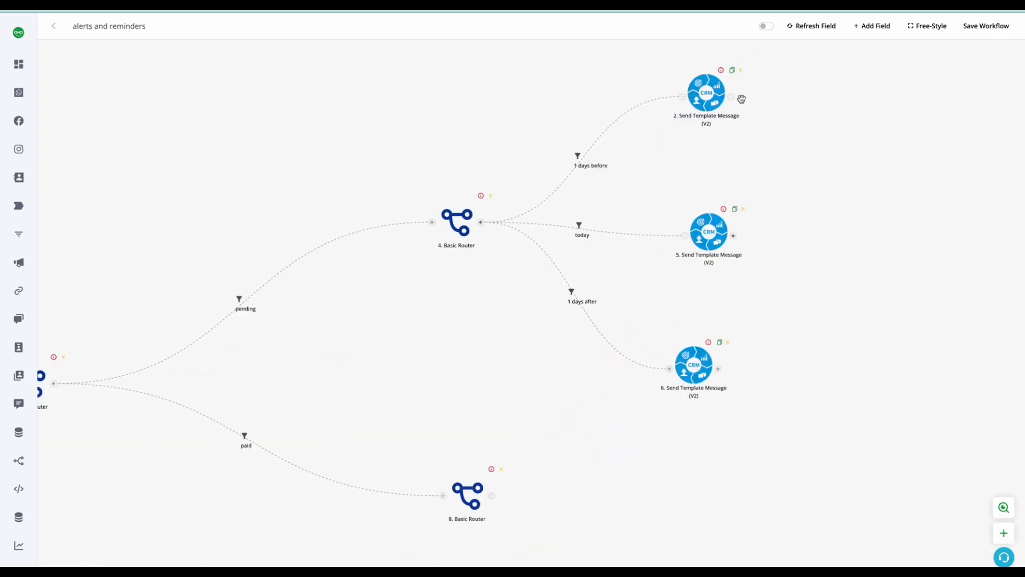
left_click(733, 72)
left_click_drag(831, 268, 834, 246)
left_click_drag(754, 116, 712, 456)
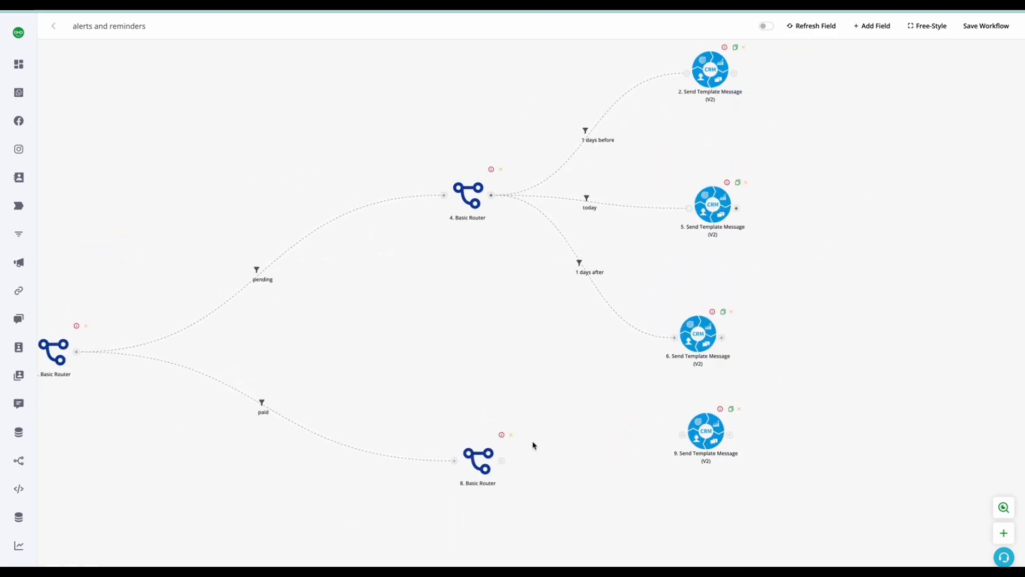
left_click_drag(502, 461, 681, 434)
- Duplicate the "today" Send Template Message (V2) action, move the copy to the paid branch and connect it to that router
left_click(738, 182)
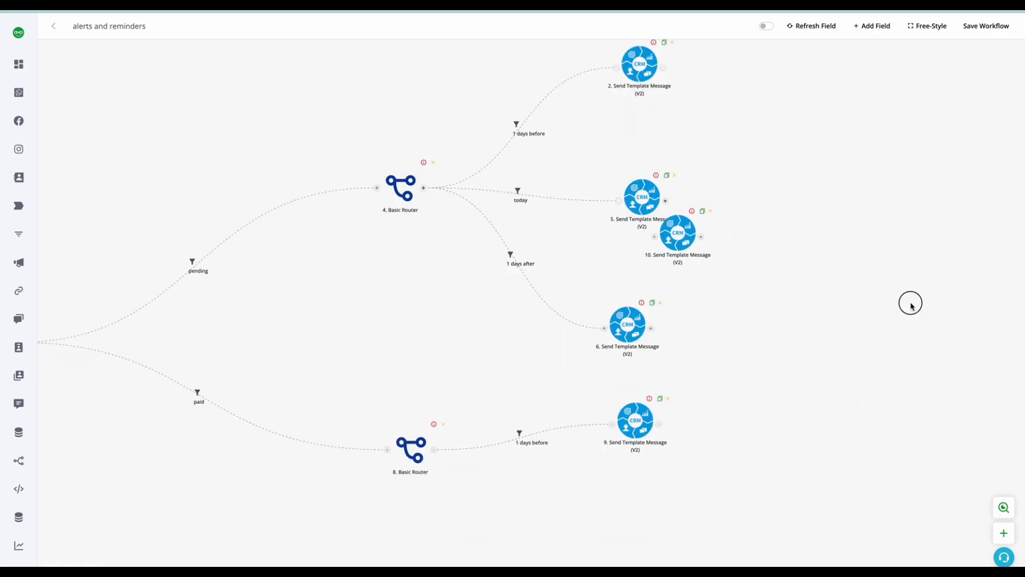
left_click_drag(793, 114, 732, 398)
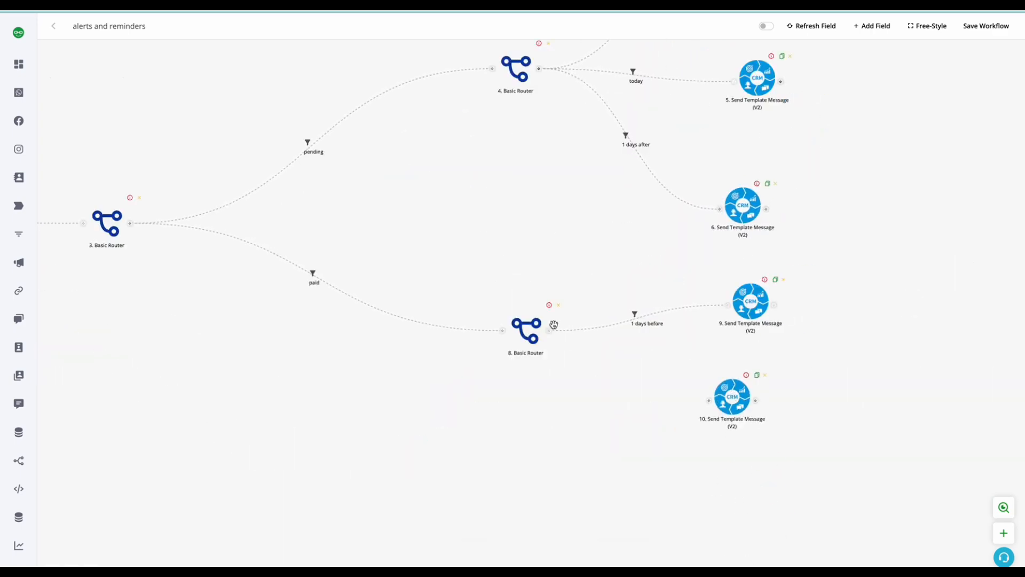
left_click_drag(550, 331, 708, 401)
- Duplicate the "1 days after" Send Template Message (V2) action, place the copy lowest in the paid branch and connect it to its router
left_click(769, 183)
left_click_drag(862, 293, 951, 142)
left_click_drag(752, 73, 703, 293)
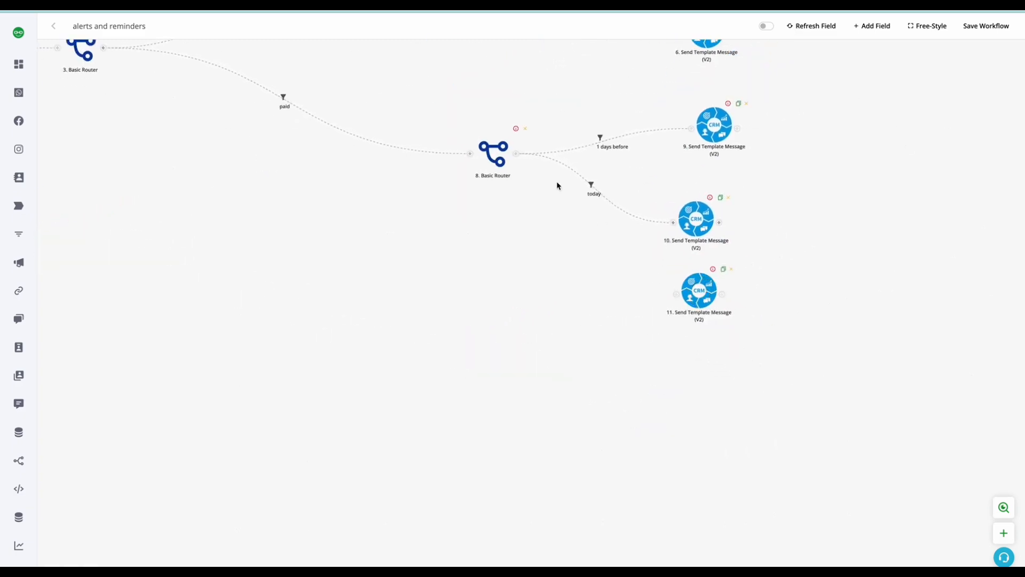
left_click_drag(518, 154, 676, 293)
- Line up the paid branch's "1 days before" and "today" message actions in a column
left_click_drag(484, 290, 485, 369)
left_click_drag(433, 302, 514, 517)
left_click_drag(479, 212, 381, 71)
left_click_drag(705, 281, 676, 272)
left_click_drag(688, 366, 694, 366)
left_click_drag(309, 357, 512, 324)
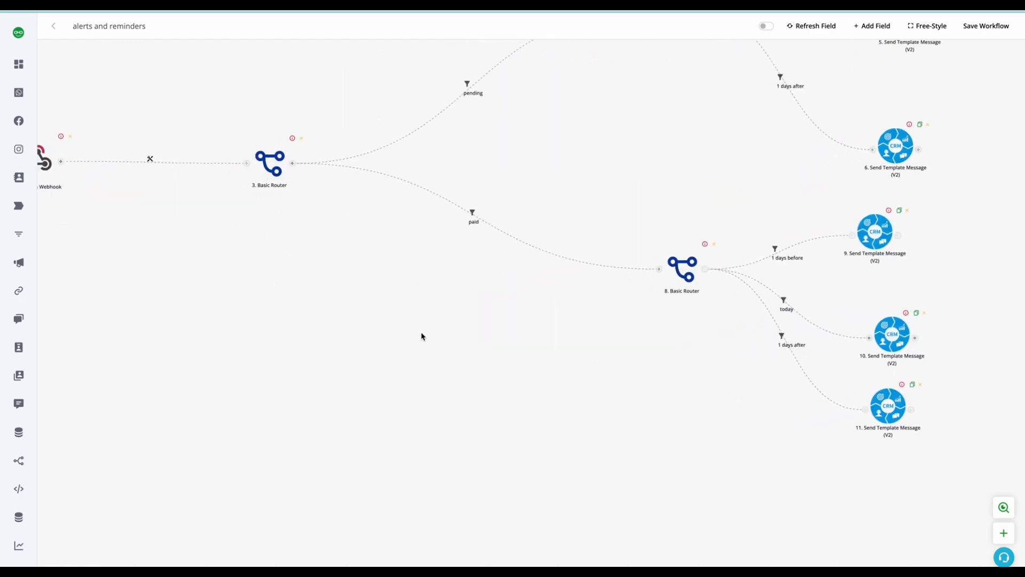
- Branch a third connection off the first Basic Router and add a Basic Router at its end, below the paid branch
left_click(292, 166)
left_click_drag(331, 330, 449, 288)
left_click(503, 122)
left_click_drag(505, 128, 720, 384)
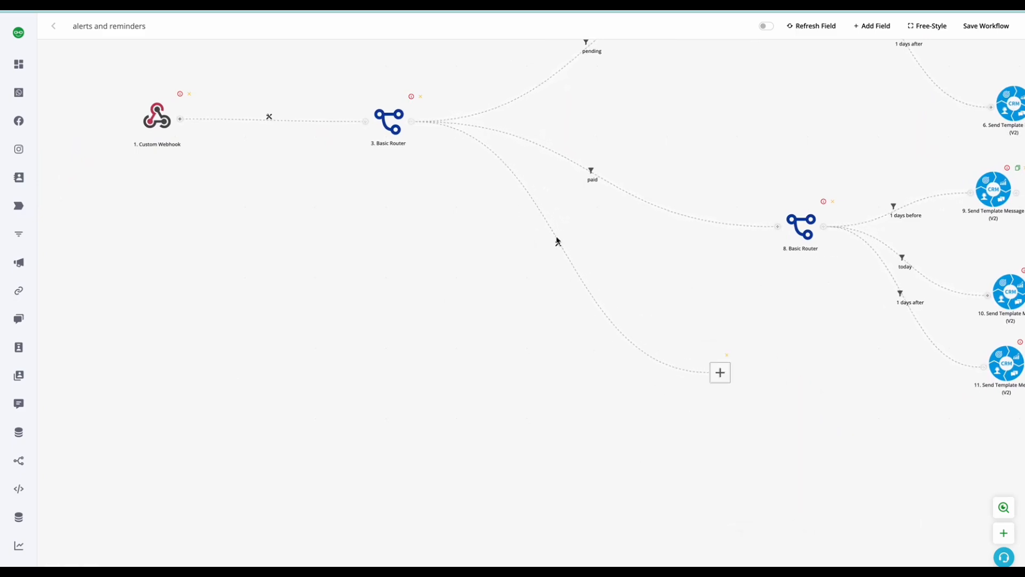
left_click(558, 240)
left_click(601, 308)
left_click(607, 302)
left_click(659, 276)
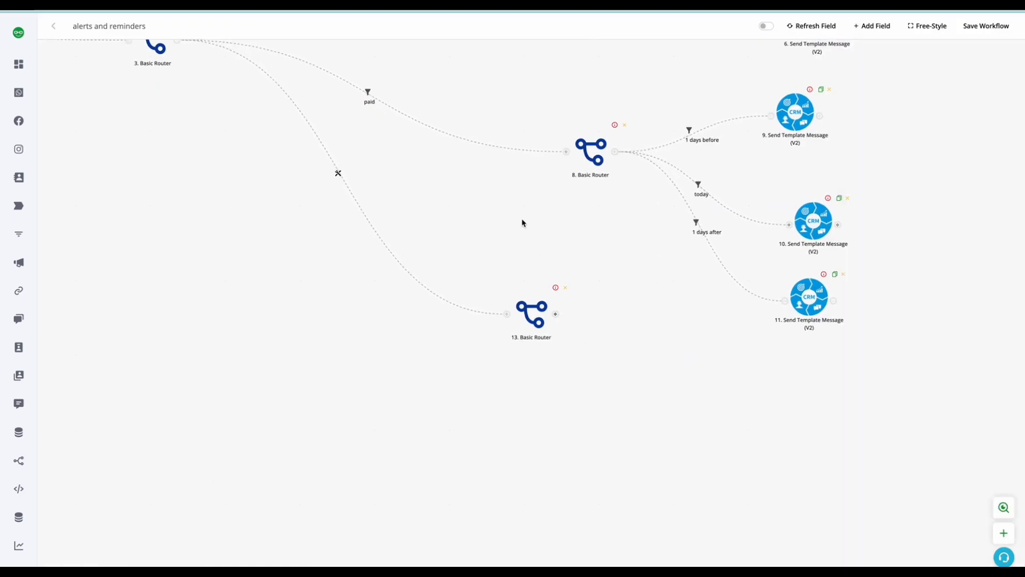
- Set up a filter labelled "overdue" on the third connection, with the webhook's payment_status is "overdue", and save it
left_click(480, 211)
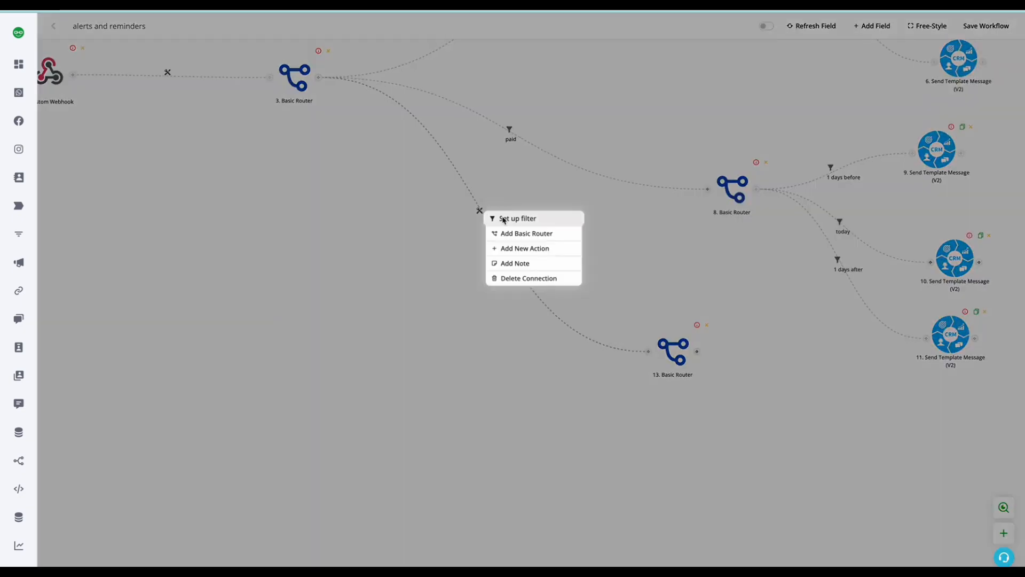
left_click(502, 219)
left_click(904, 97)
type("overdue")
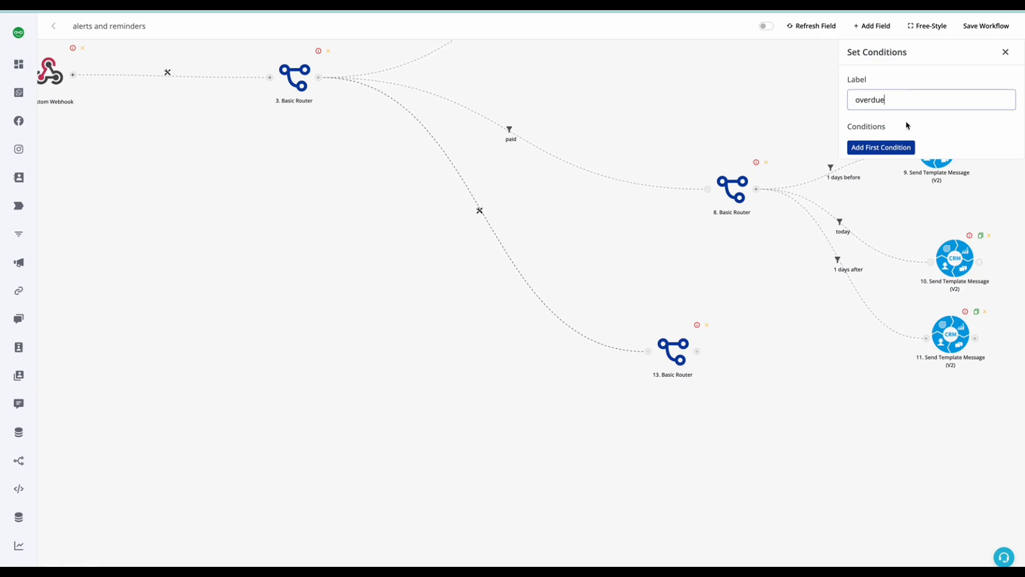
left_click(900, 149)
left_click(900, 154)
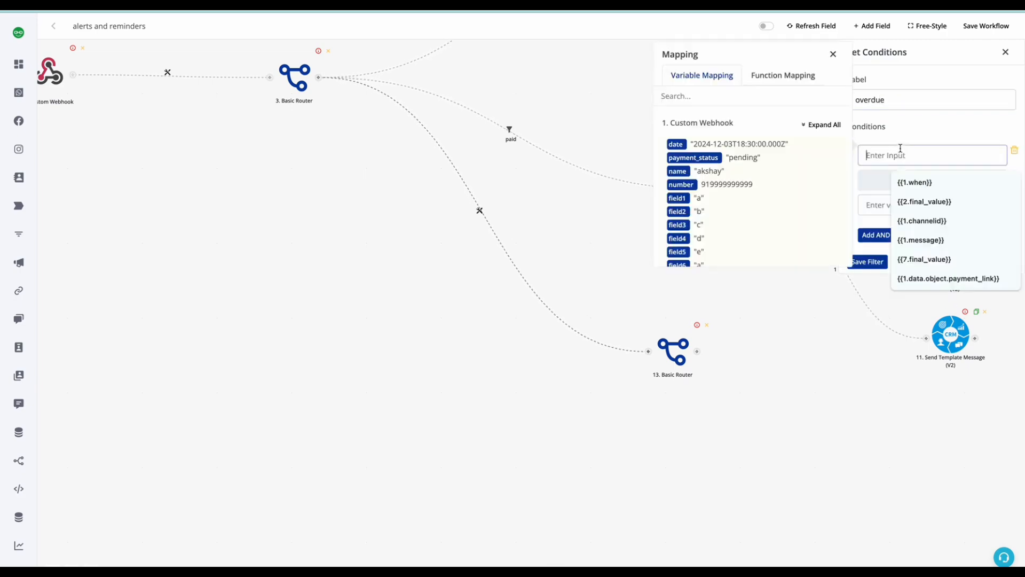
left_click(693, 158)
left_click(922, 180)
left_click(899, 270)
left_click(899, 203)
type("overdue")
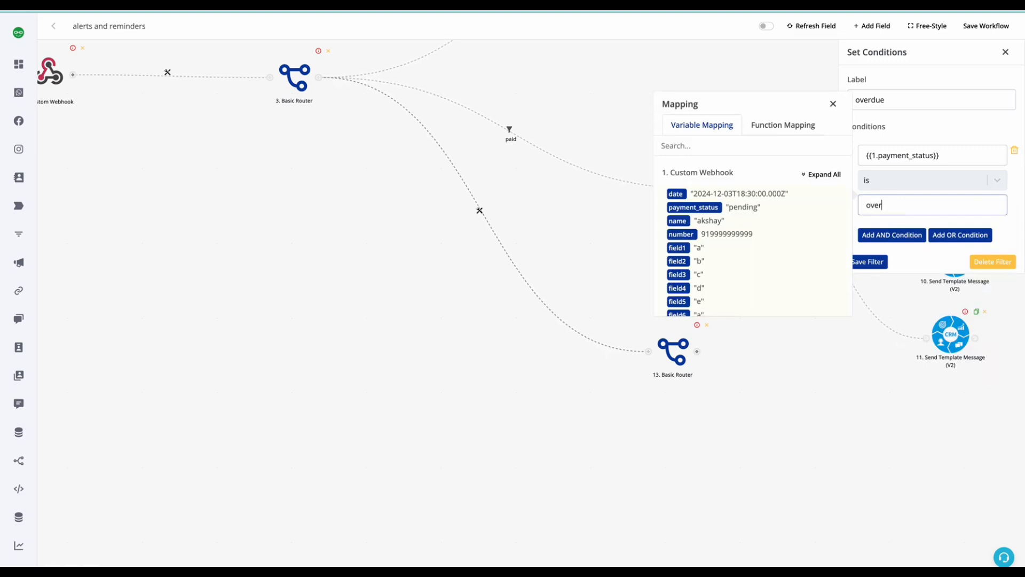
left_click(880, 263)
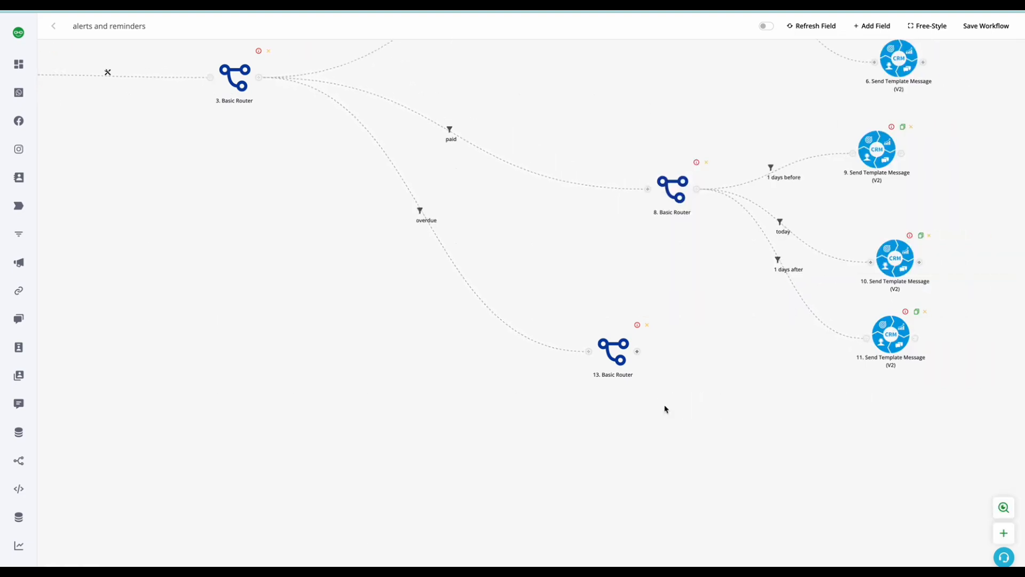
- Move the overdue branch's router lower and realign the paid branch's message actions with even spacing
left_click_drag(599, 351, 663, 499)
left_click_drag(621, 312, 478, 219)
left_click_drag(802, 106, 770, 160)
left_click_drag(718, 212, 707, 195)
left_click_drag(697, 114, 707, 114)
- Duplicate the paid branch's "1 days before" message action, place the copy beside the overdue router and connect it
left_click(733, 87)
scroll(804, 168, "down", 1)
left_click_drag(729, 131, 699, 365)
left_click_drag(516, 439, 673, 372)
- Duplicate the paid branch's "today" message action, place the copy lowest in the overdue branch and connect it to the overdue router
left_click(717, 164)
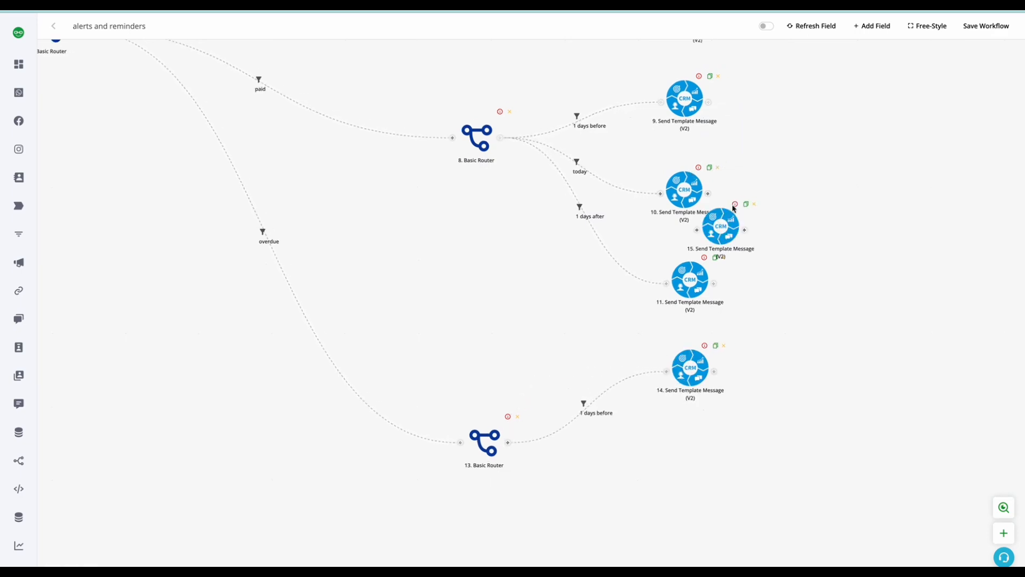
left_click_drag(689, 188, 653, 431)
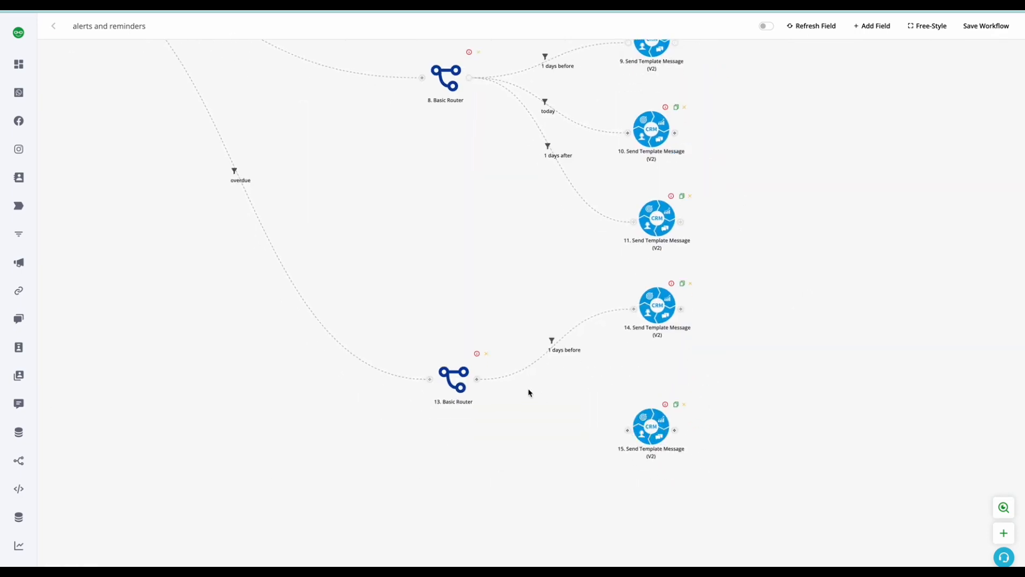
left_click_drag(477, 379, 634, 412)
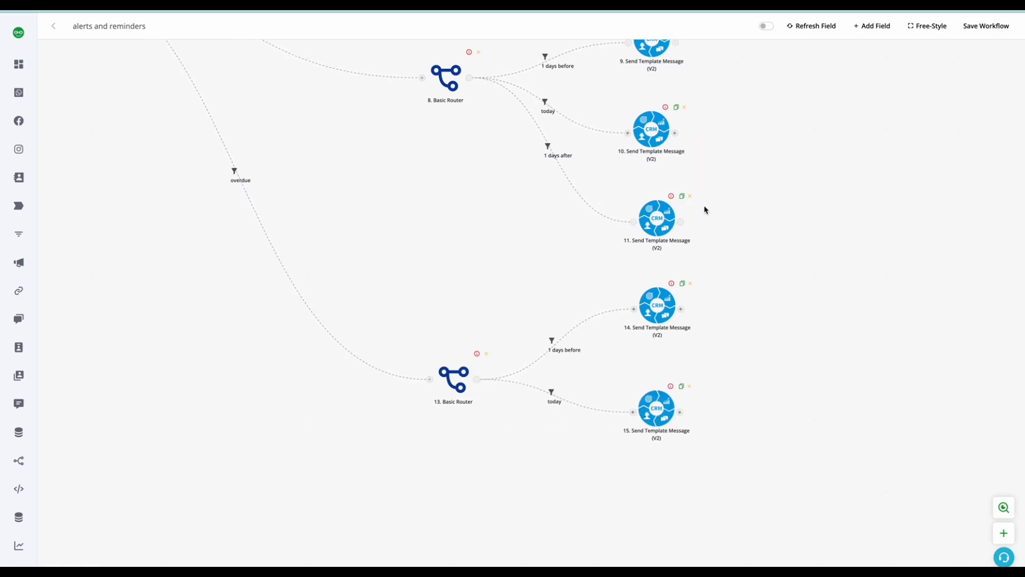
- Duplicate the paid branch's "1 days after" message action, place the copy lowest in the overdue branch and connect it to the overdue router
left_click(683, 197)
left_click_drag(662, 174, 621, 426)
left_click_drag(447, 297, 597, 429)
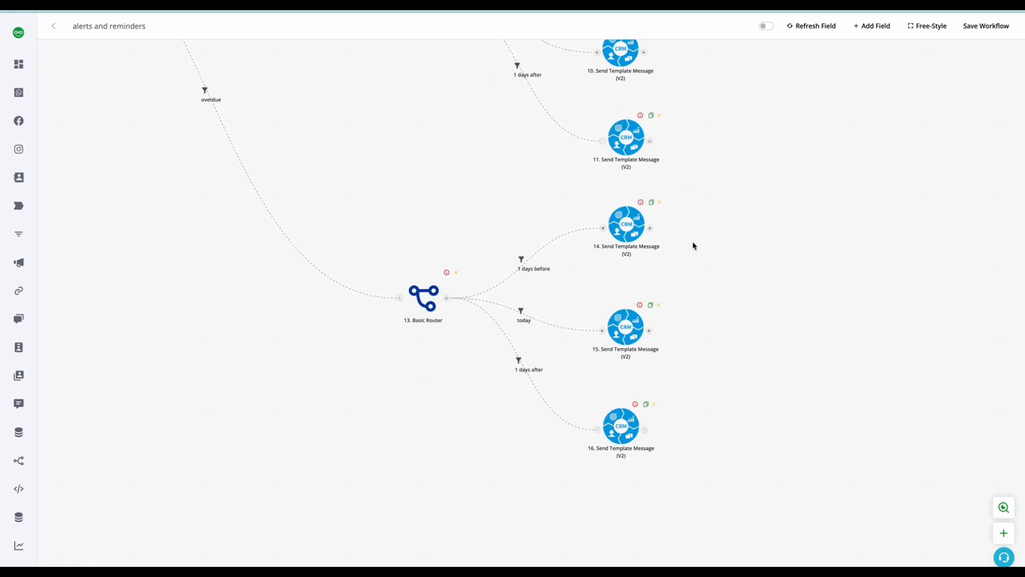
- Check the pending branch's "1 days before" filter, close it without changes and save the workflow
scroll(783, 331, "down", 5)
left_click_drag(498, 217, 535, 386)
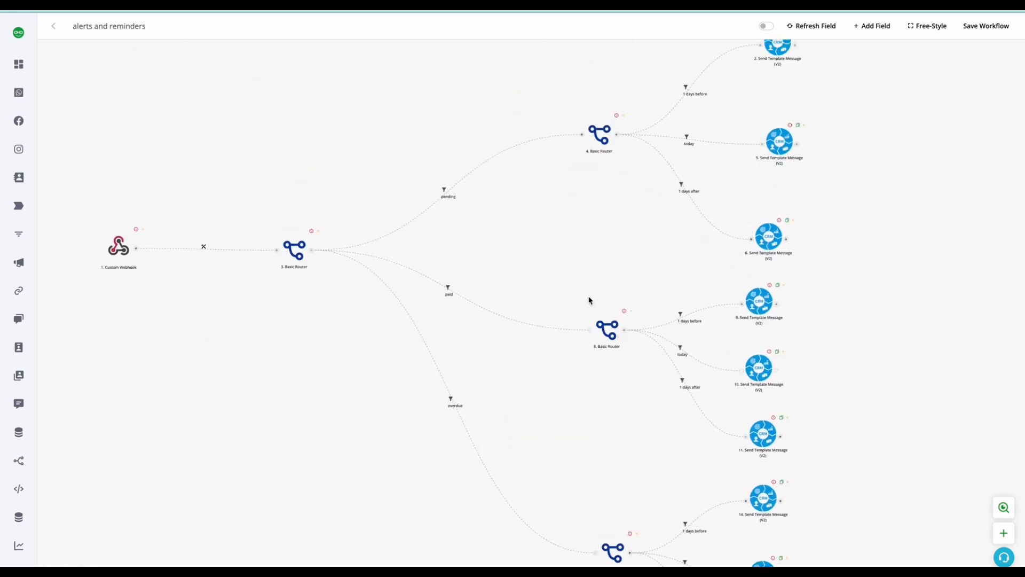
left_click(687, 86)
left_click(705, 94)
left_click(871, 206)
double_click(871, 205)
left_click(1006, 50)
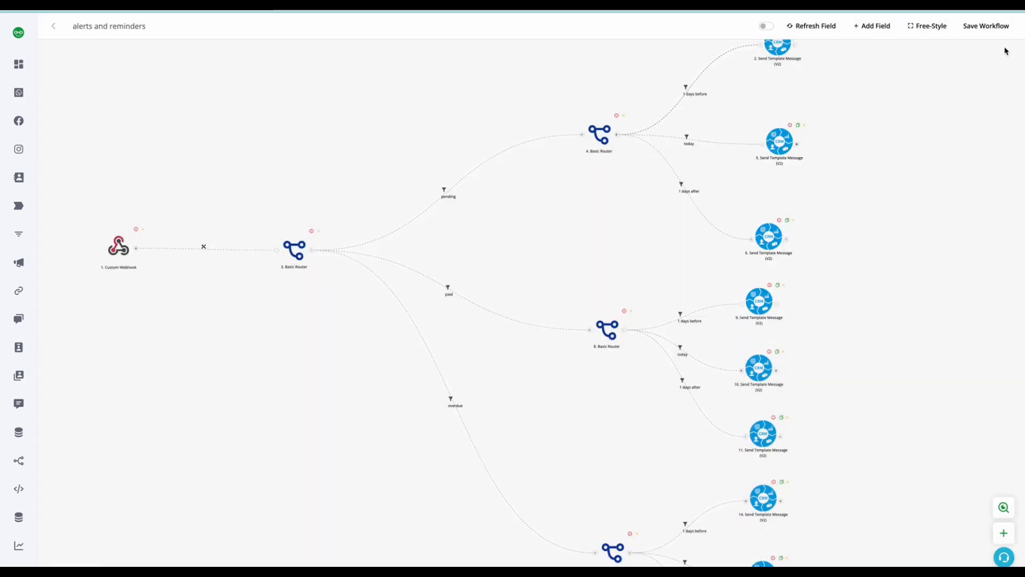
left_click(988, 25)
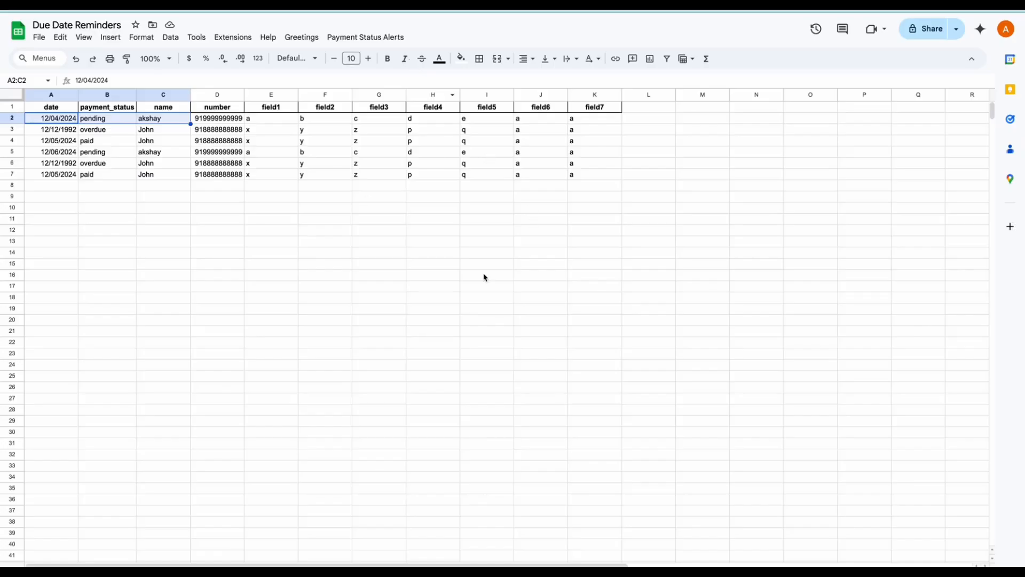
- Switch to the Due Date Reminders sheet in Google Sheets and run Send Alerts for the payment statuses
left_click(435, 275)
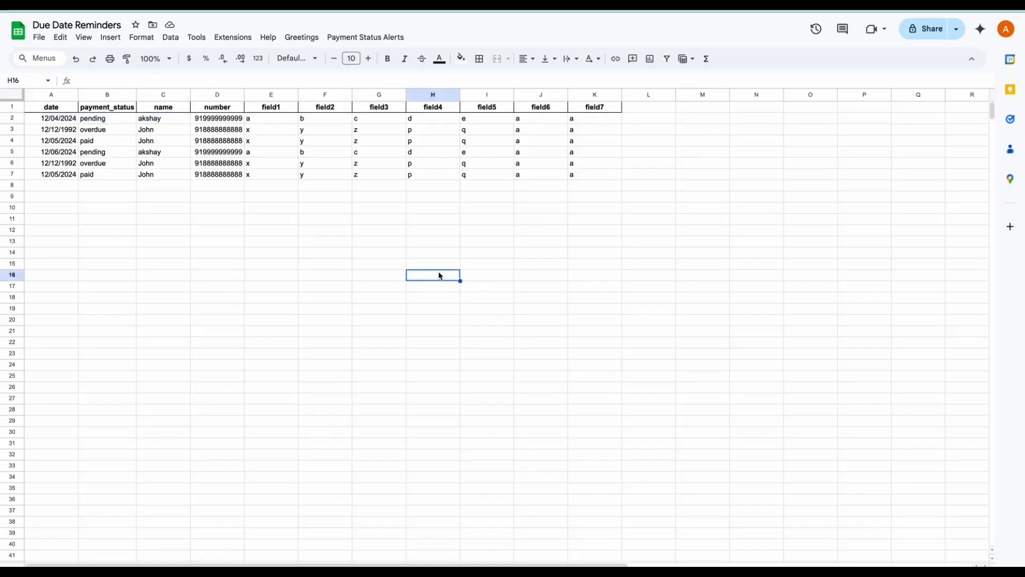
left_click(376, 38)
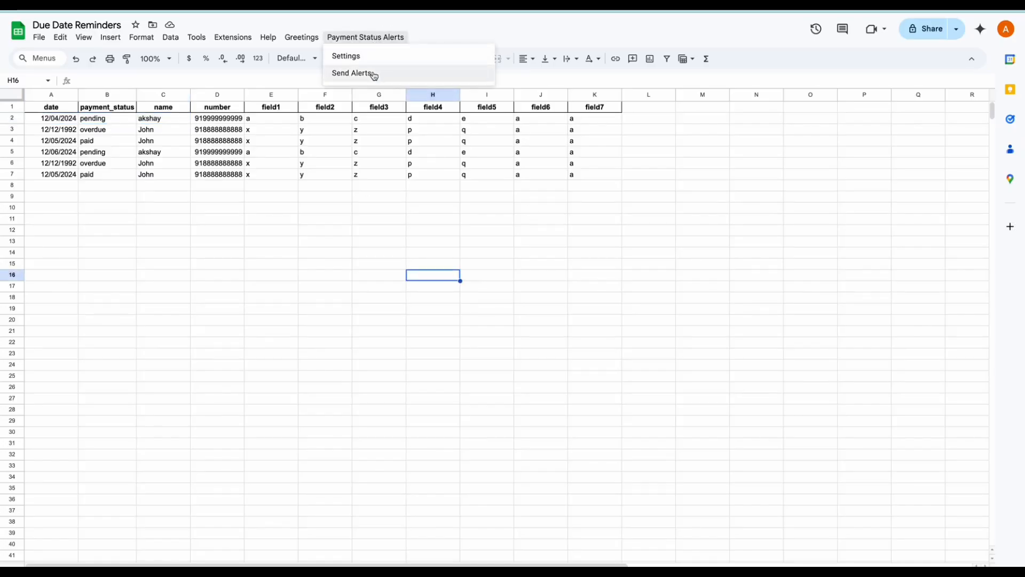
left_click(353, 73)
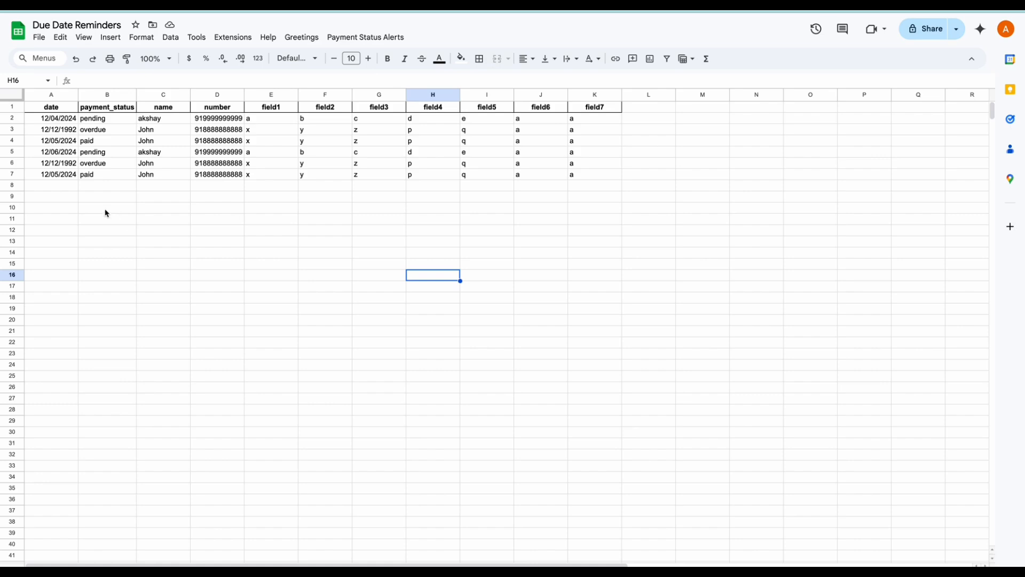
- Examine the payment_status values in B2:B7 and the payment status alert options
left_click_drag(104, 124, 108, 178)
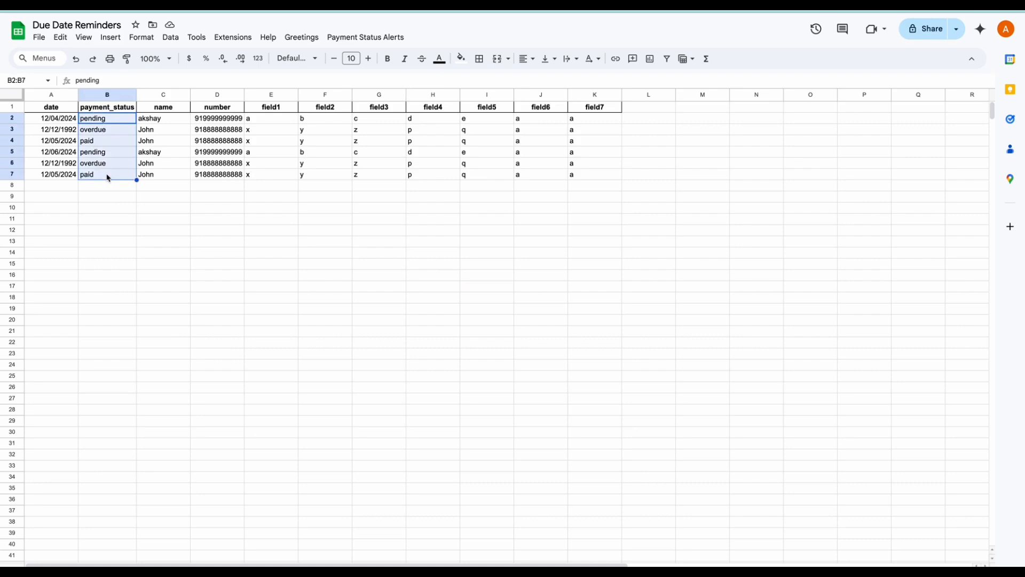
left_click(352, 37)
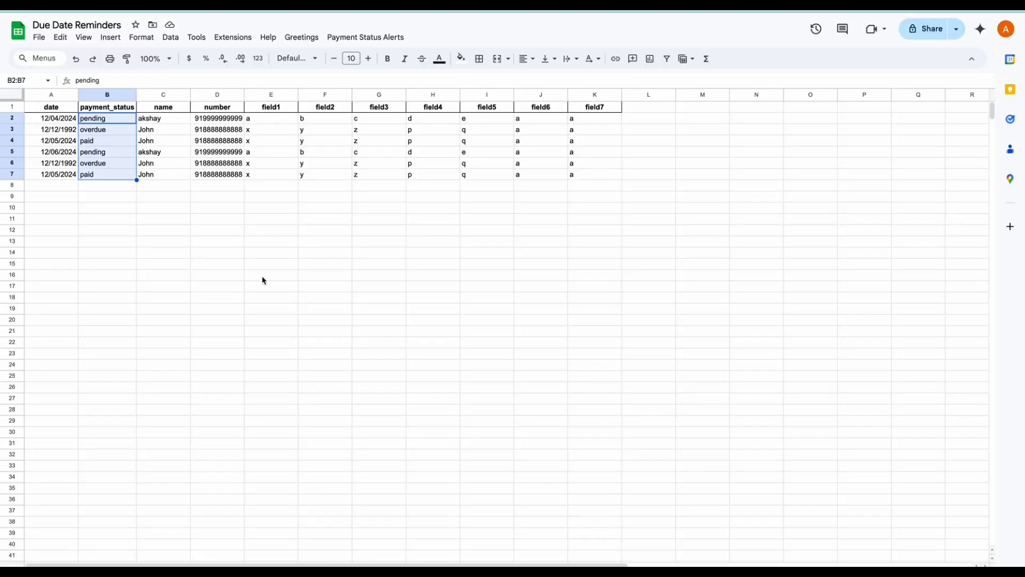
left_click(263, 277)
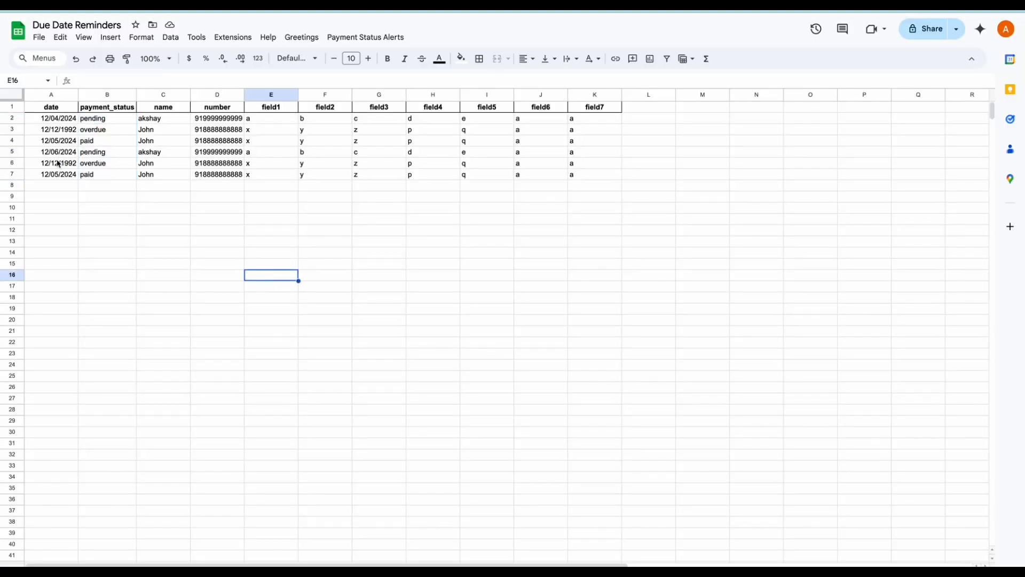
- Pick December 5, 2024 as the date in cell A4 of the first paid row
left_click(50, 143)
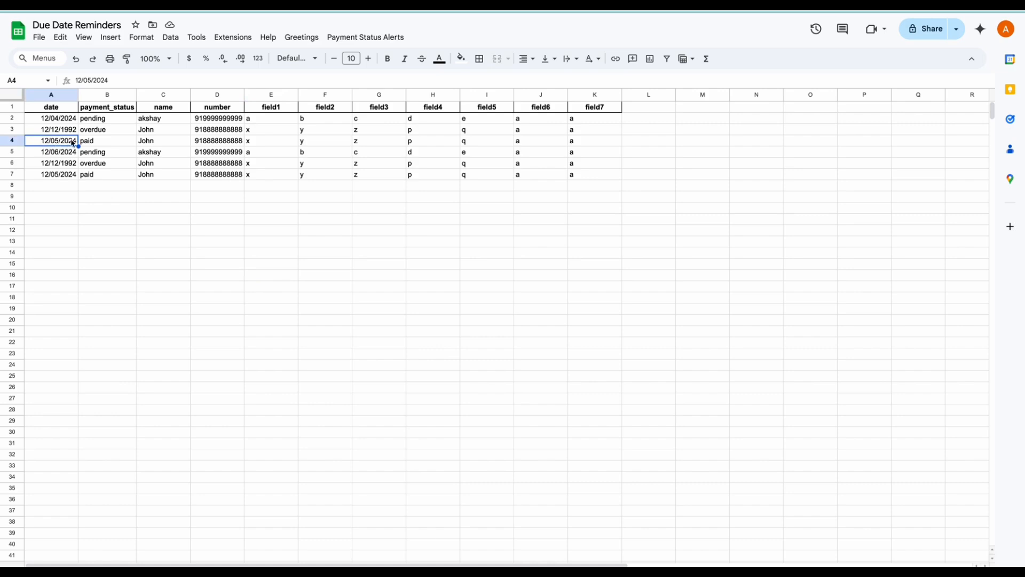
double_click(57, 144)
left_click(79, 191)
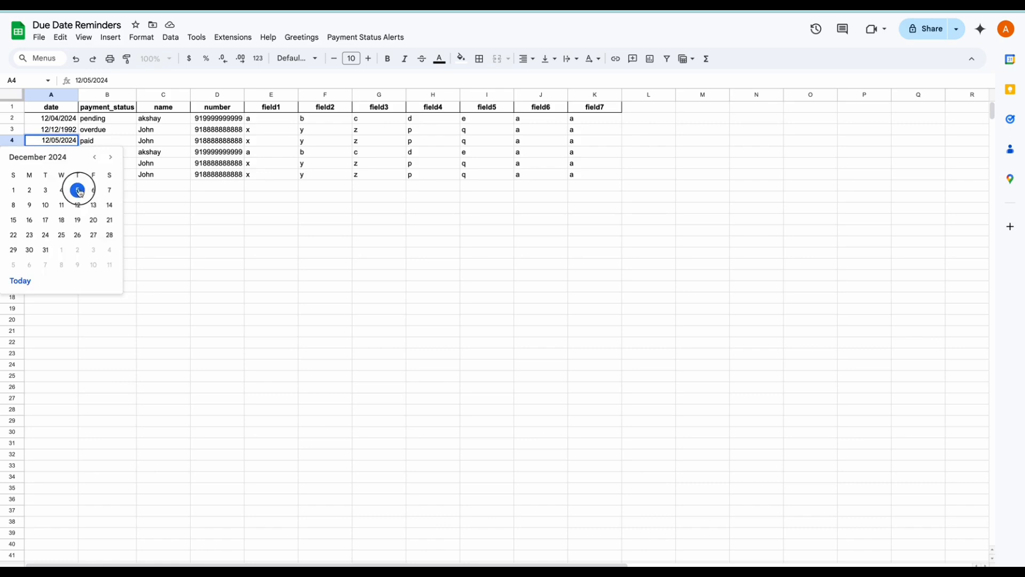
left_click(168, 213)
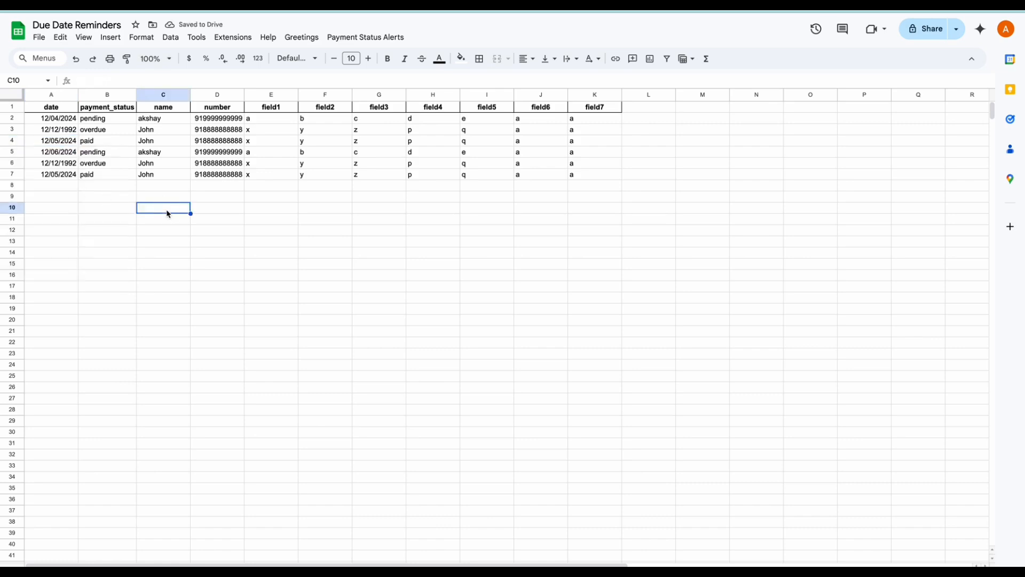